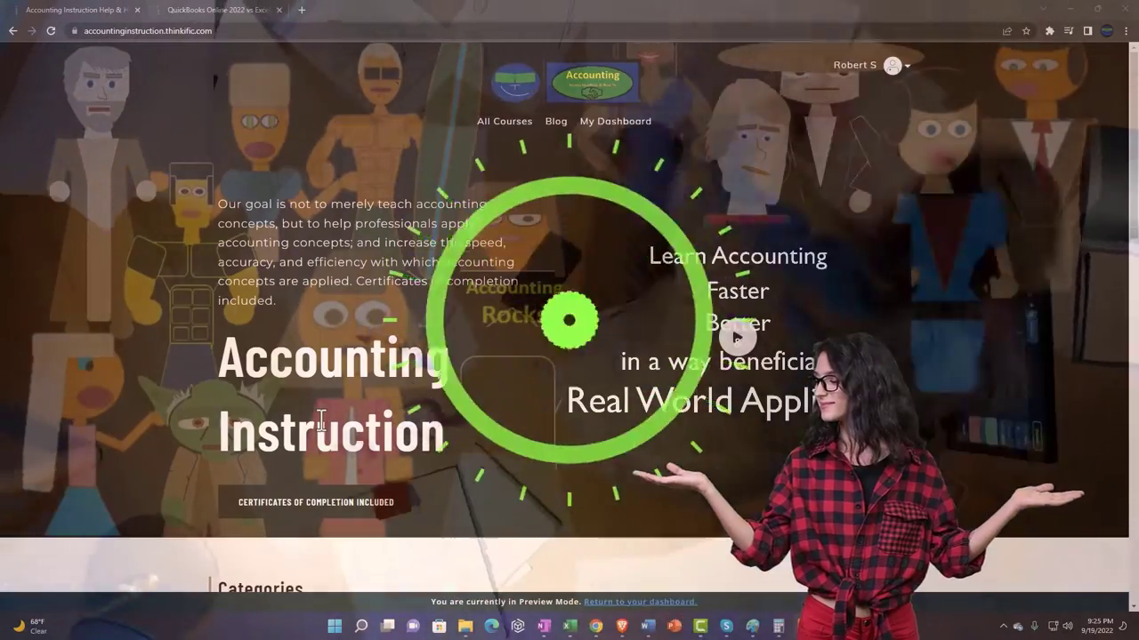
- Switch to the QuickBooks Online 2022 vs Excel course tab and expand the OneNote - Getting Started 2022 lessons
scroll(157, 490, down, 4)
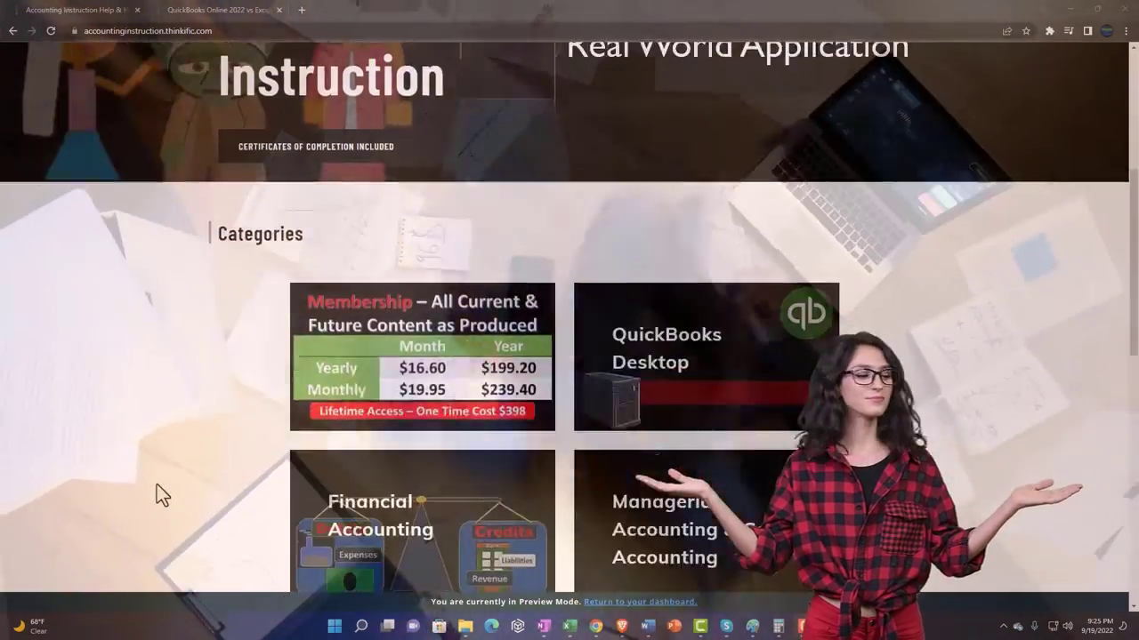
scroll(156, 486, down, 3)
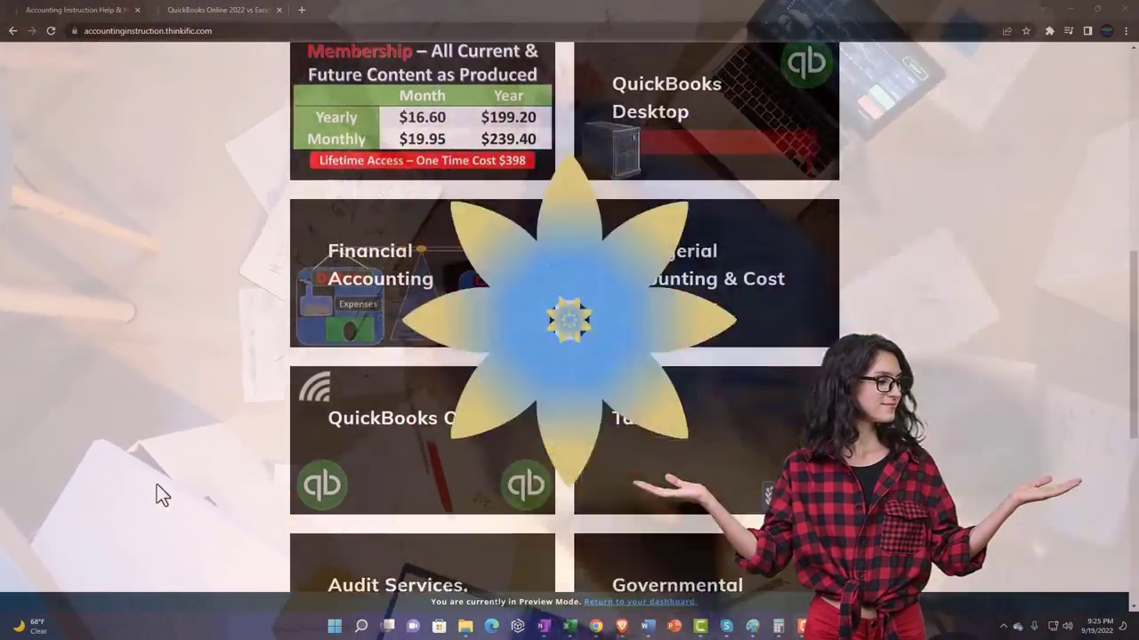
scroll(157, 487, down, 5)
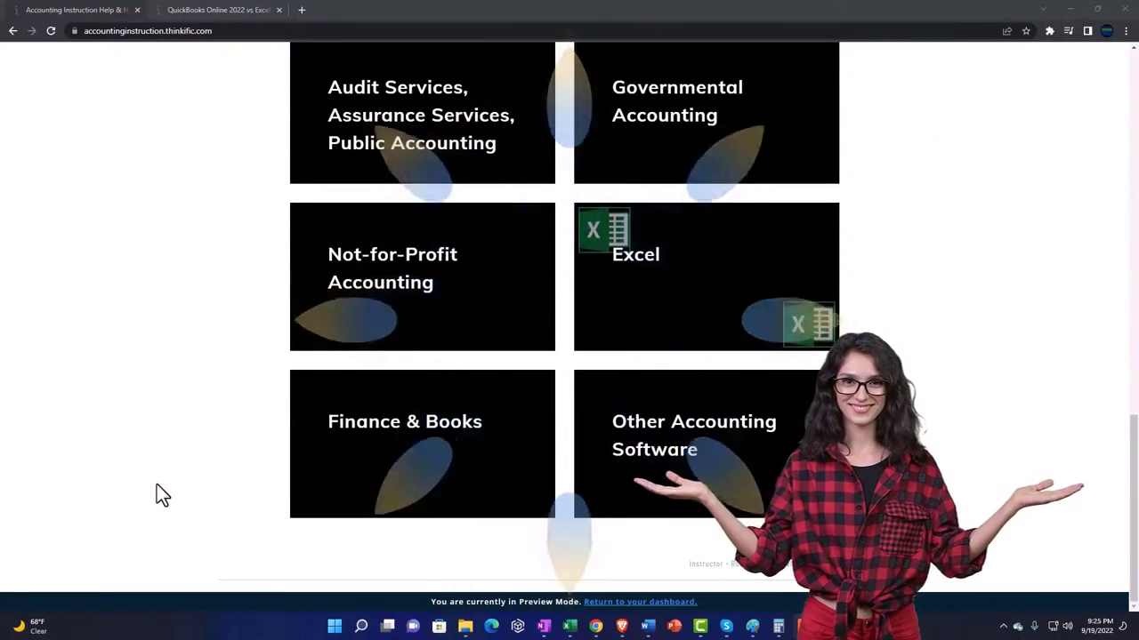
click(203, 9)
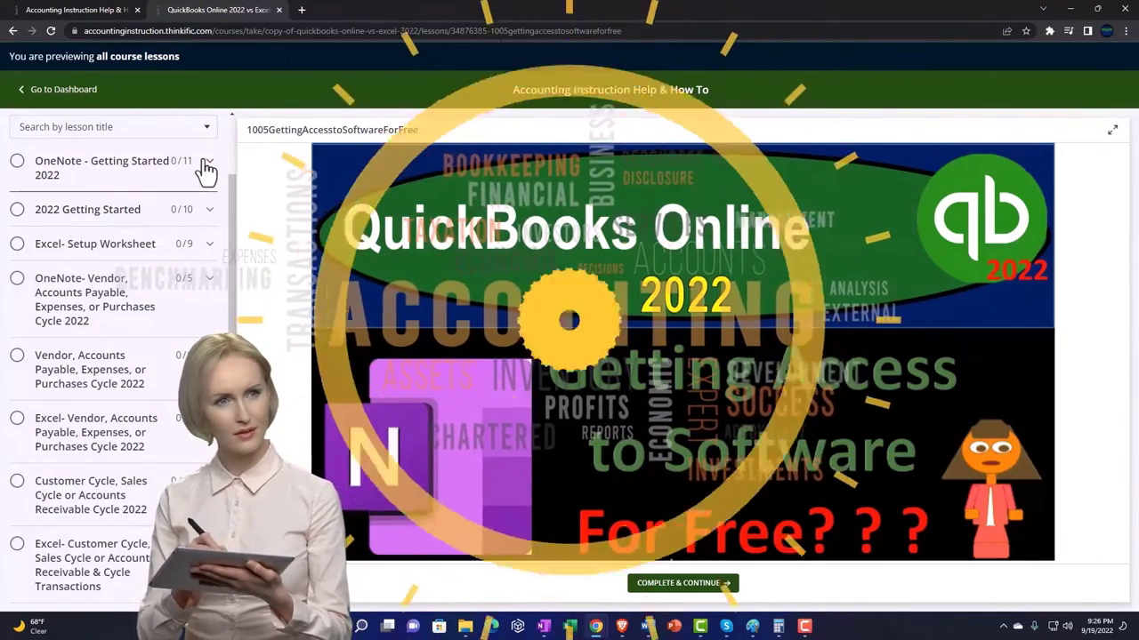
click(206, 168)
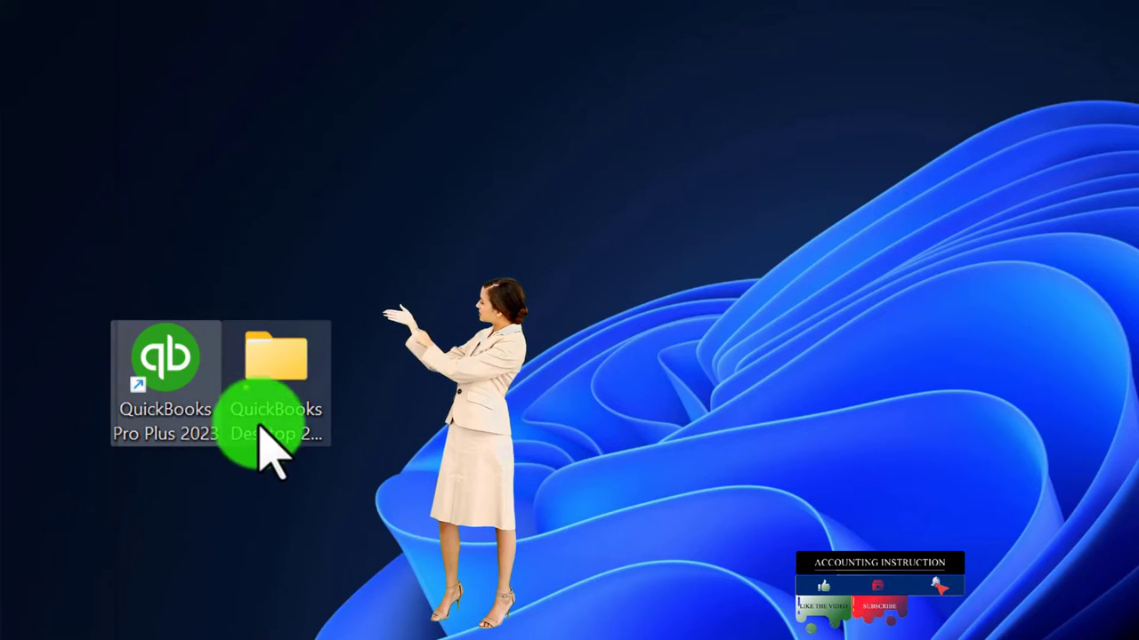
- Open the QuickBooks Desktop 2023 folder from the desktop in File Explorer
click(282, 383)
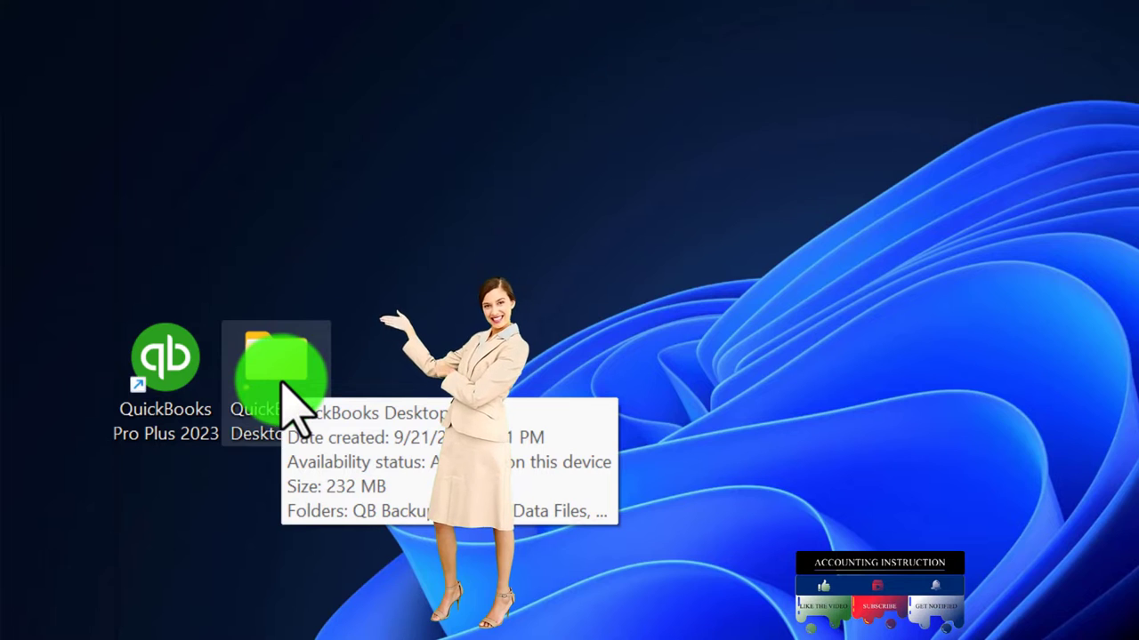
double_click(282, 382)
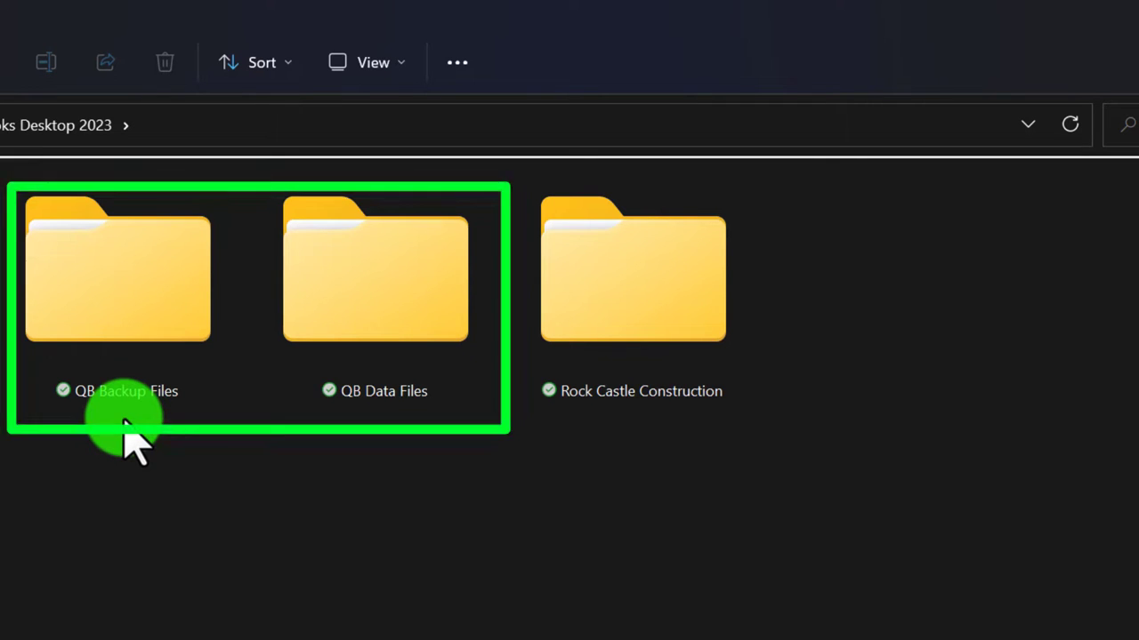
- Open QB Data Files and select everything from Data File 2 through the .qbw.TLG file
click(359, 329)
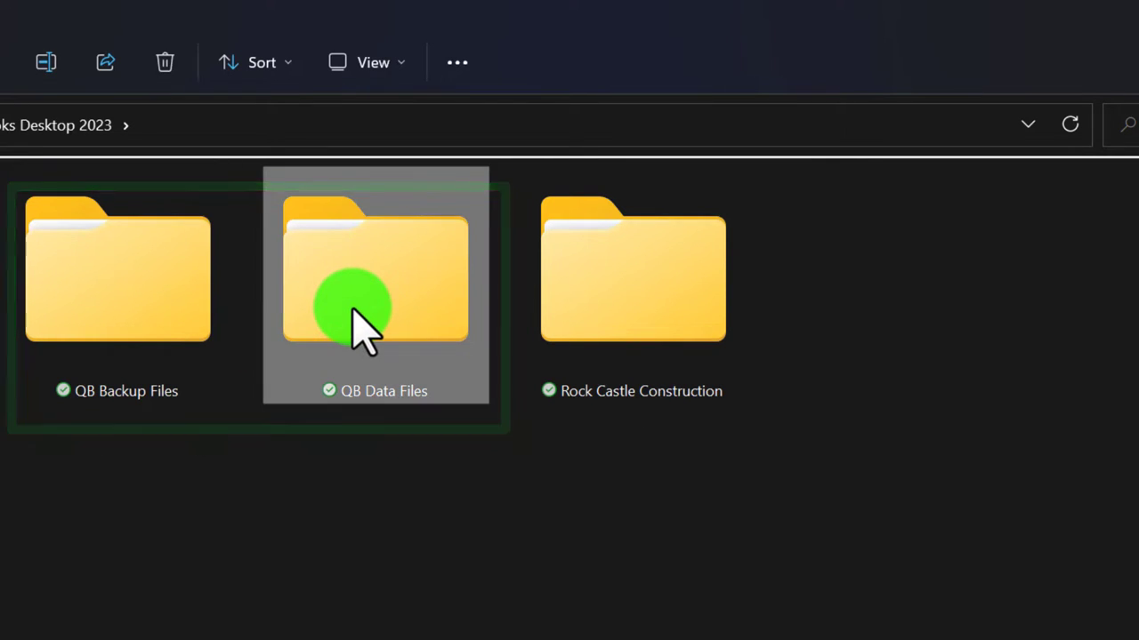
double_click(358, 329)
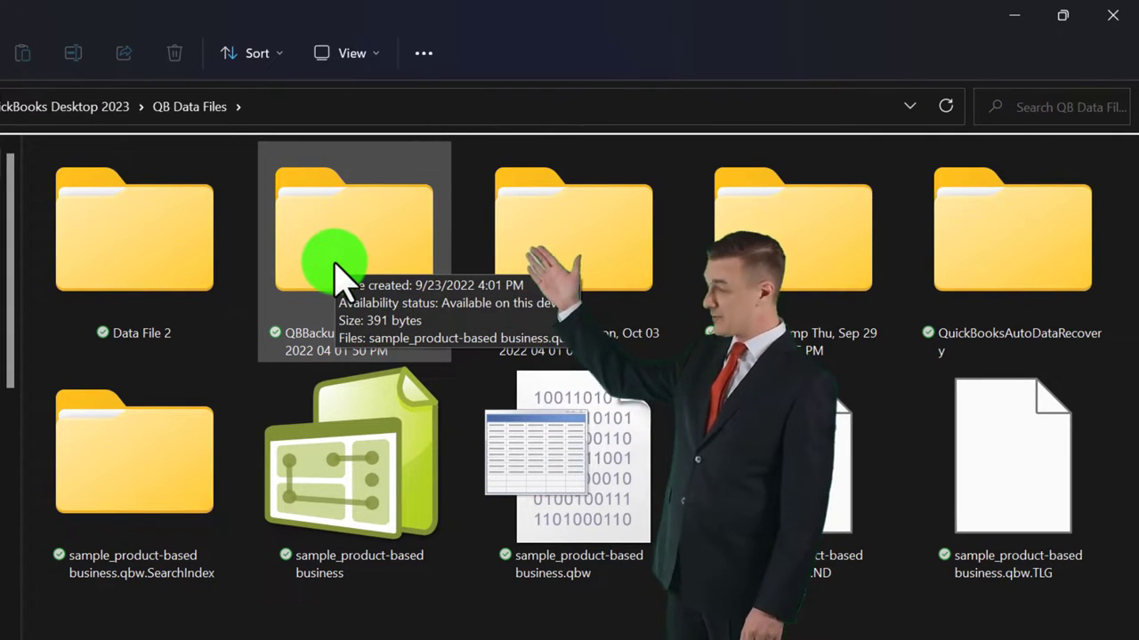
click(391, 503)
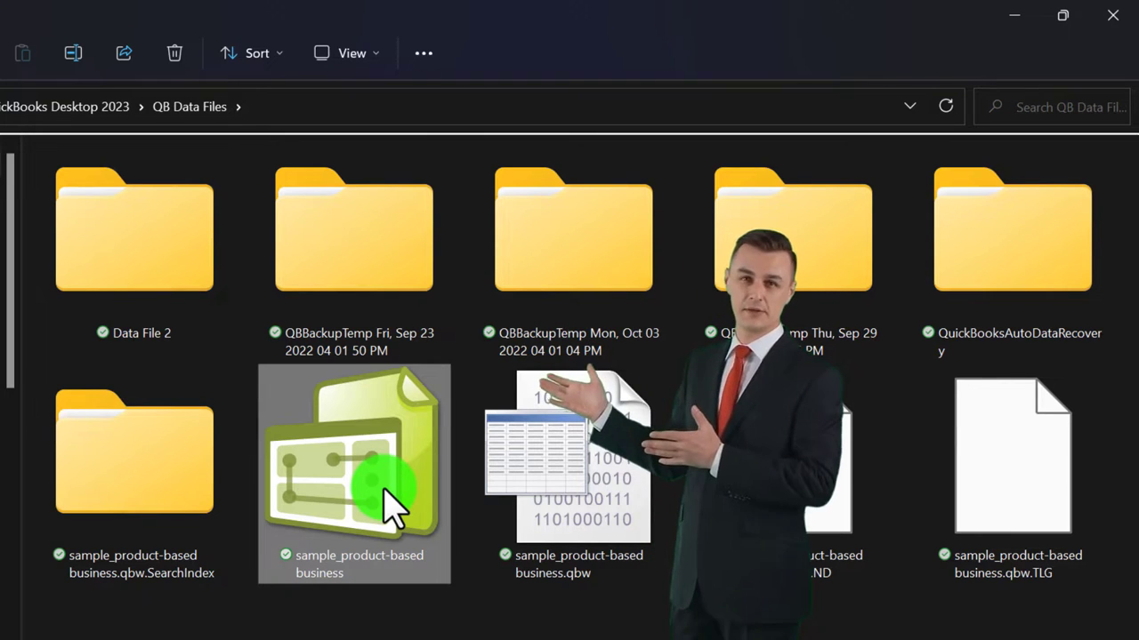
click(147, 275)
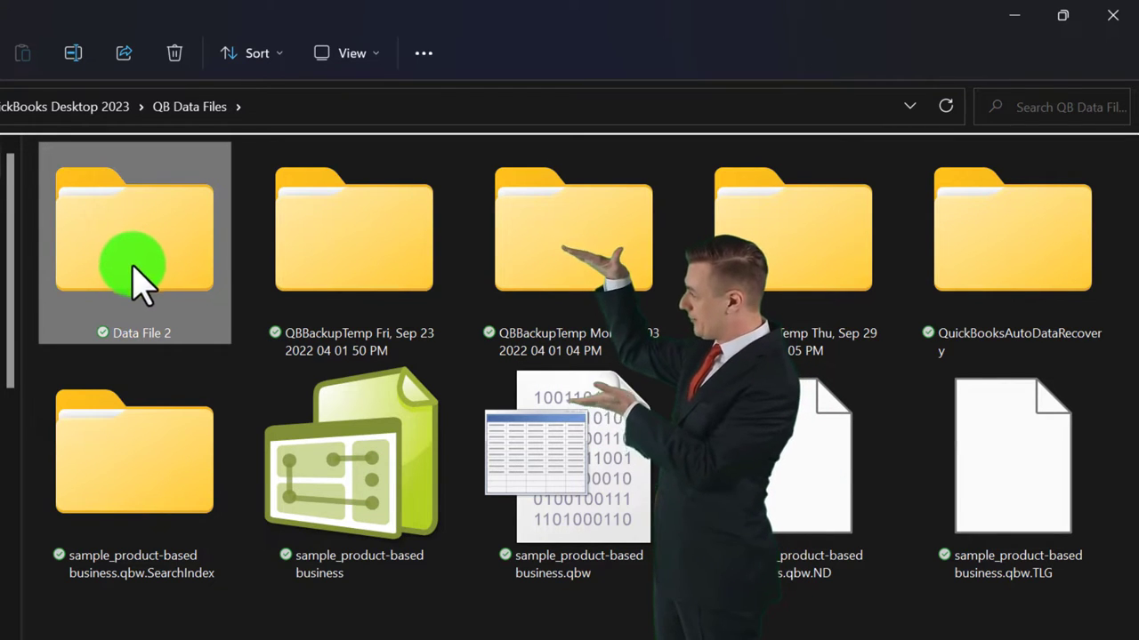
ctrl+click(950, 507)
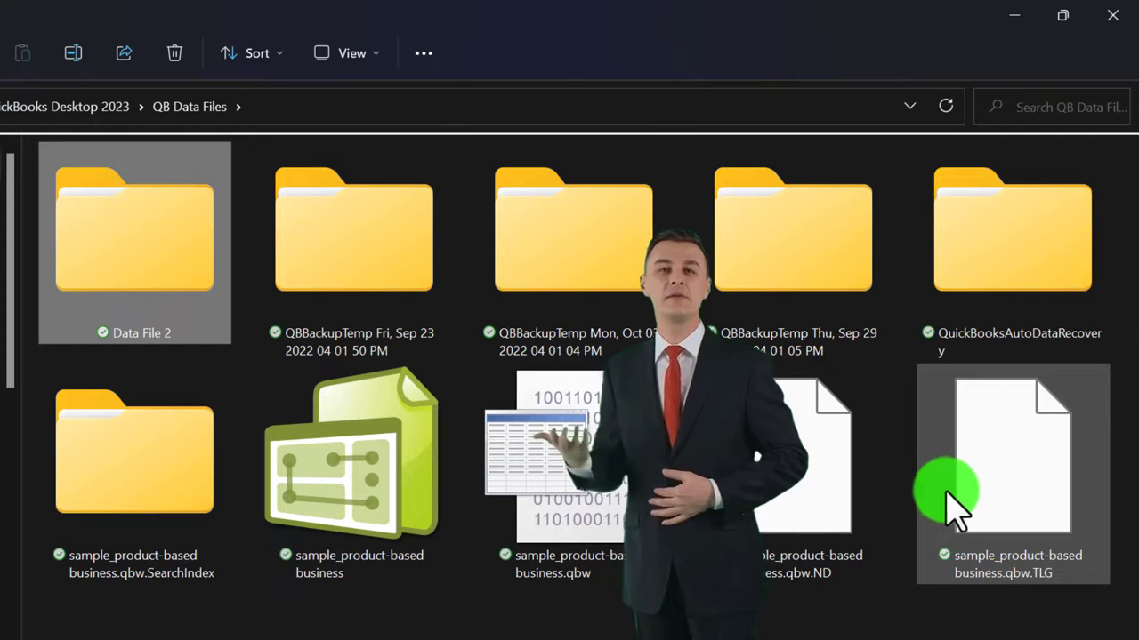
shift+click(950, 507)
scroll(380, 596, down, 2)
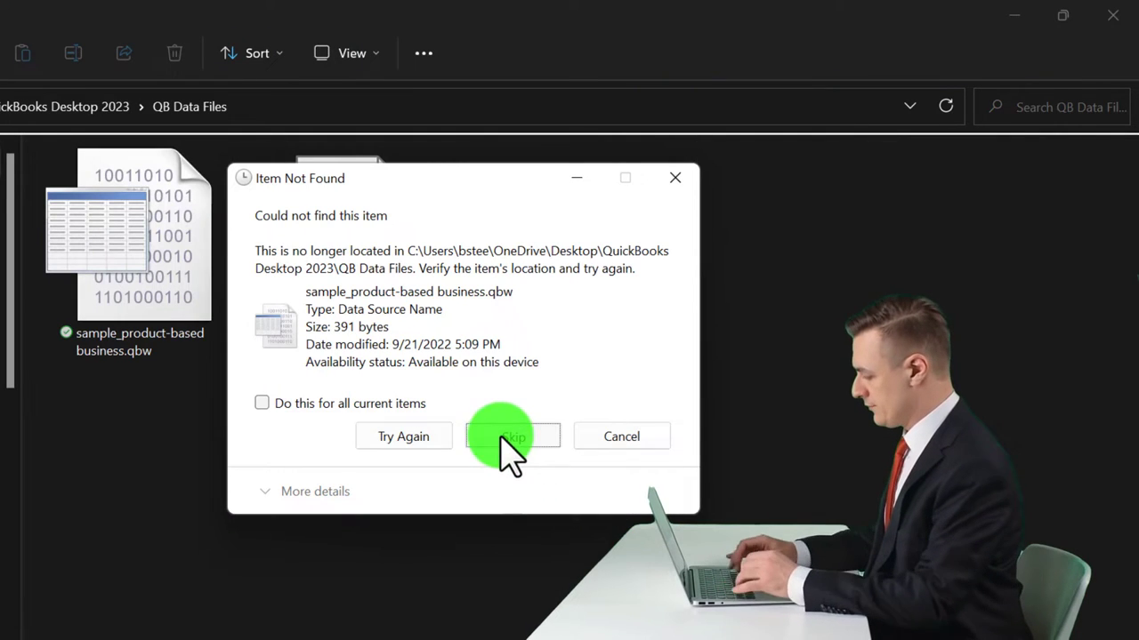
- Skip the missing .qbw and .qbw.ND files while recycling, then return to QuickBooks Desktop 2023
click(505, 437)
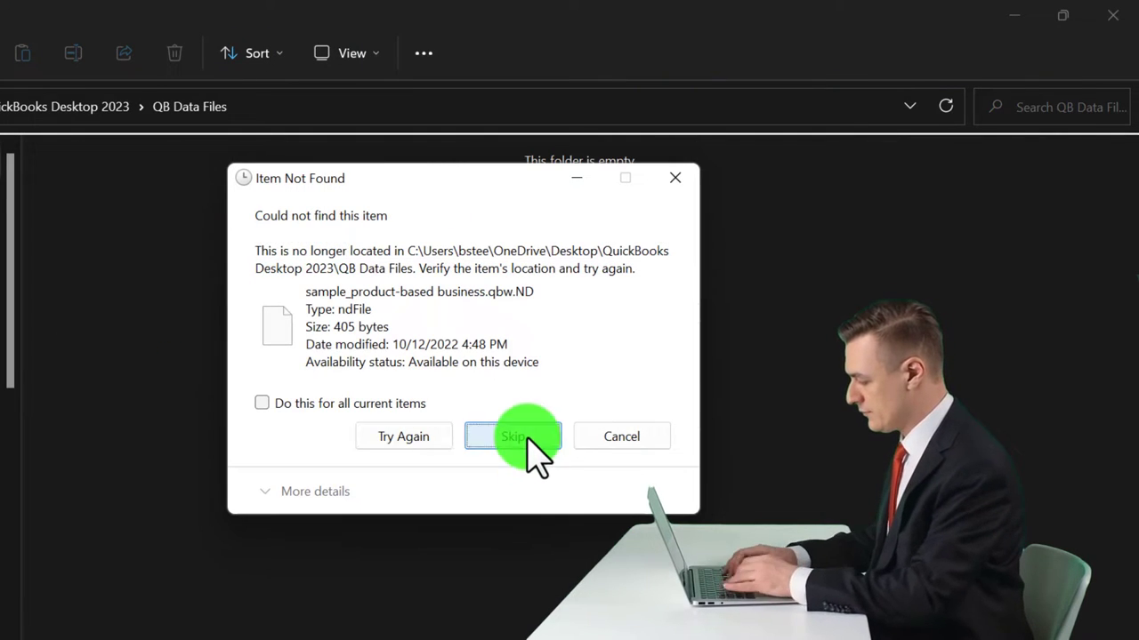
click(529, 437)
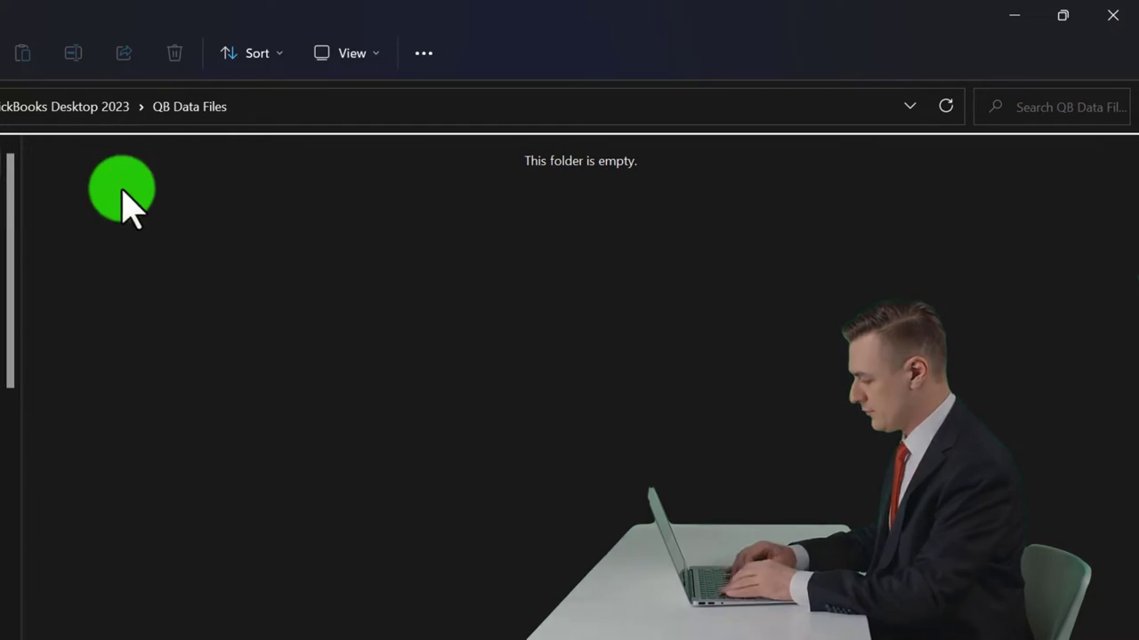
click(76, 108)
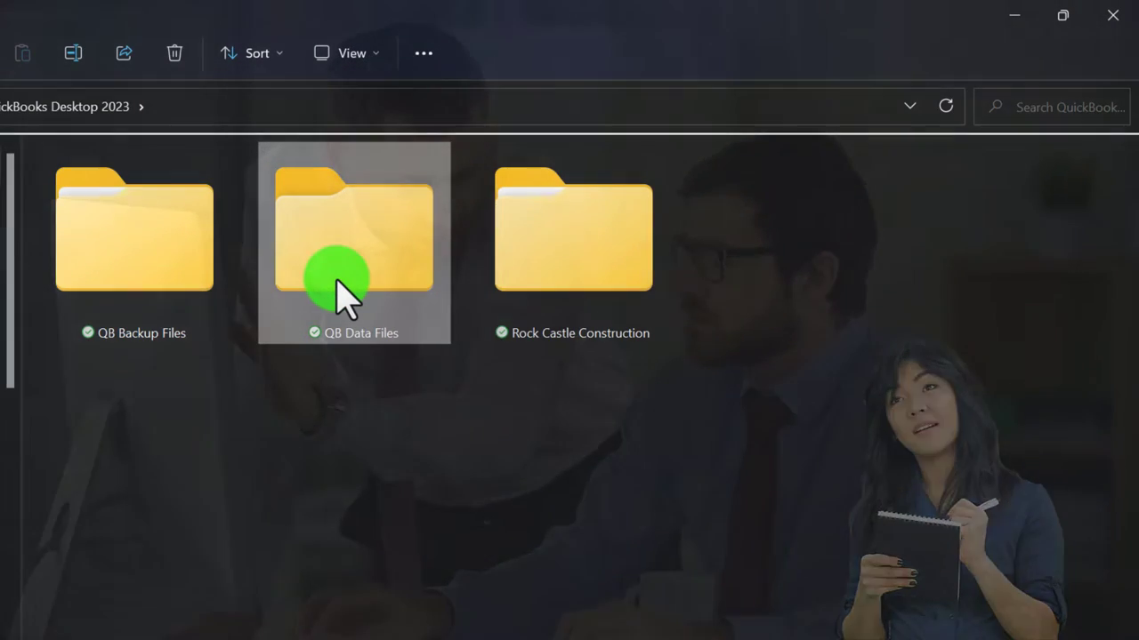
- Rename the QB Data Files folder to 'QB Data Files GGG'
right_click(338, 286)
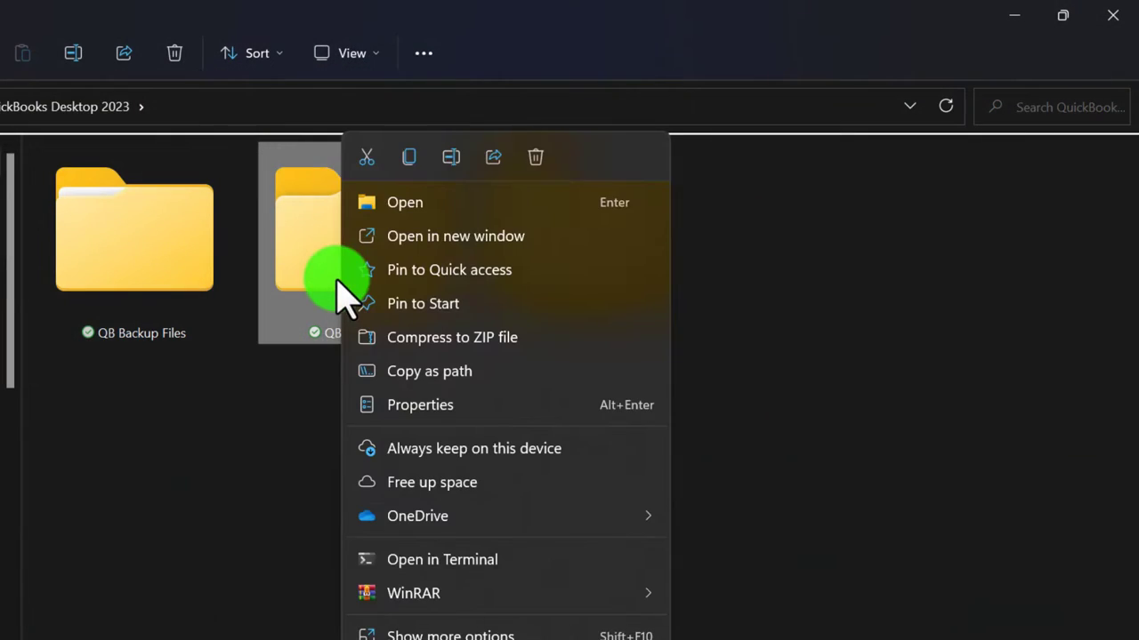
click(450, 158)
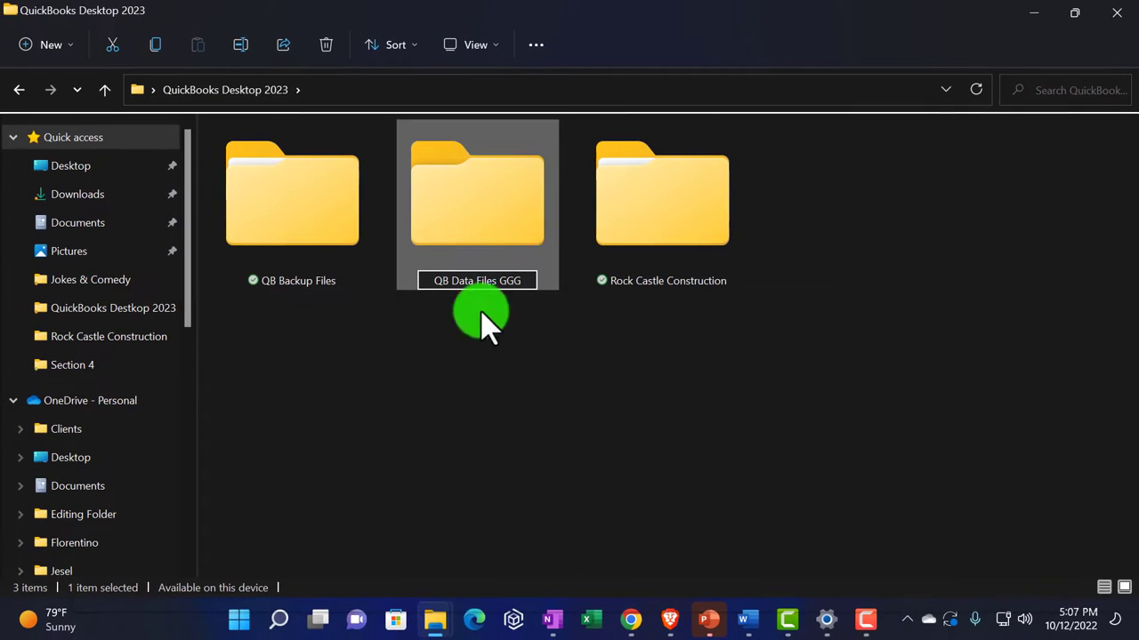
click(469, 365)
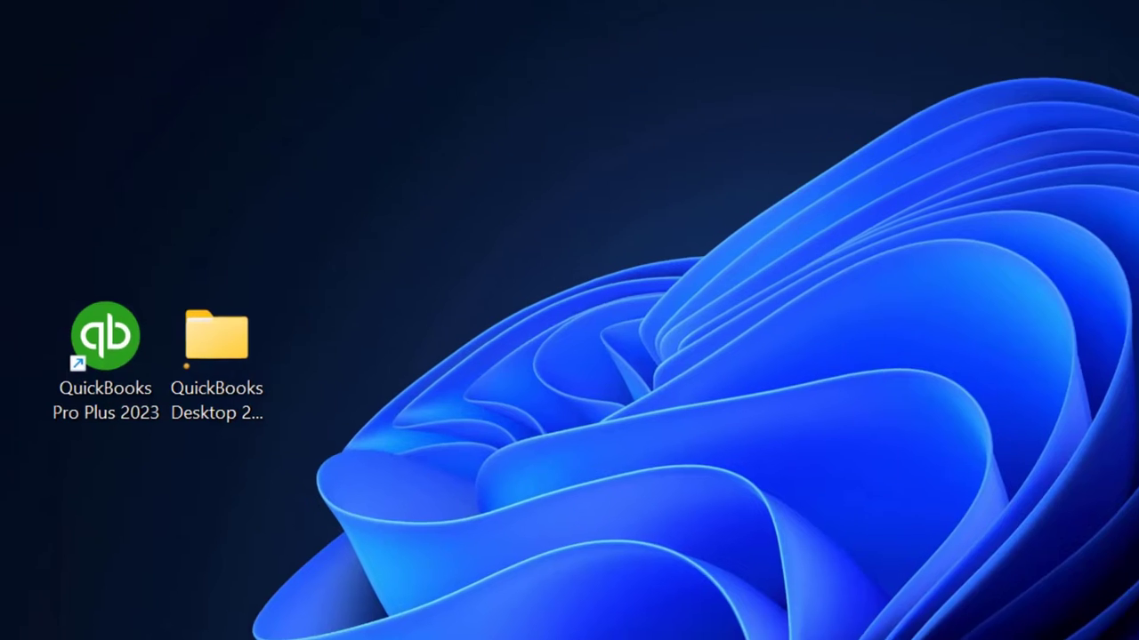
- Launch QuickBooks Pro Plus 2023 from its desktop shortcut
click(104, 383)
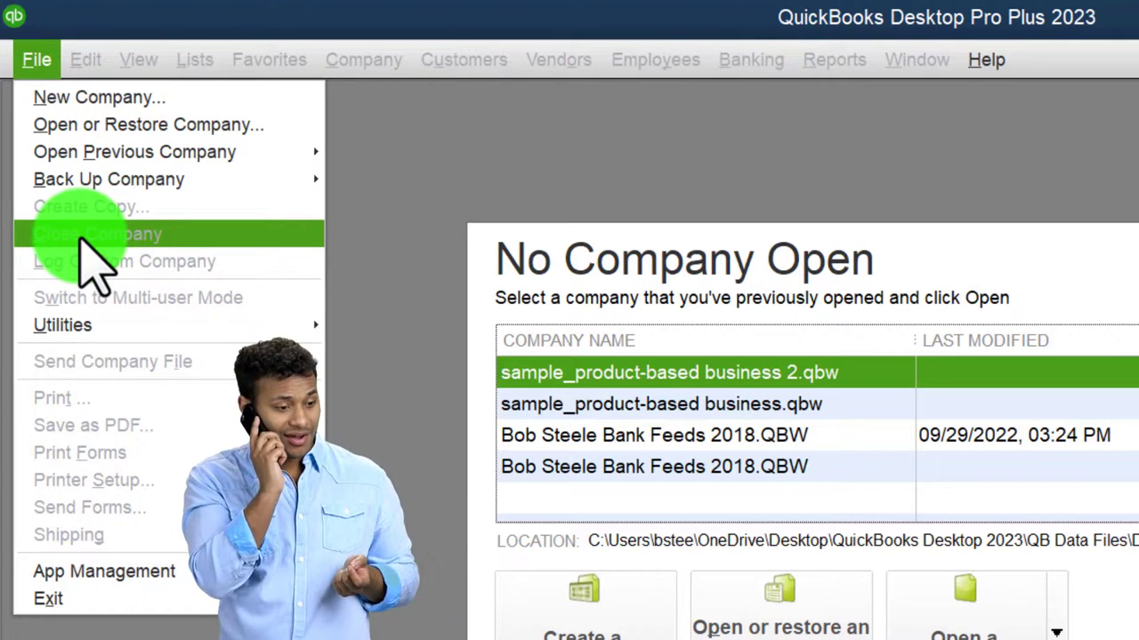
- Dismiss the QuickBooks File menu without choosing anything and bring up Windows Start search
click(386, 183)
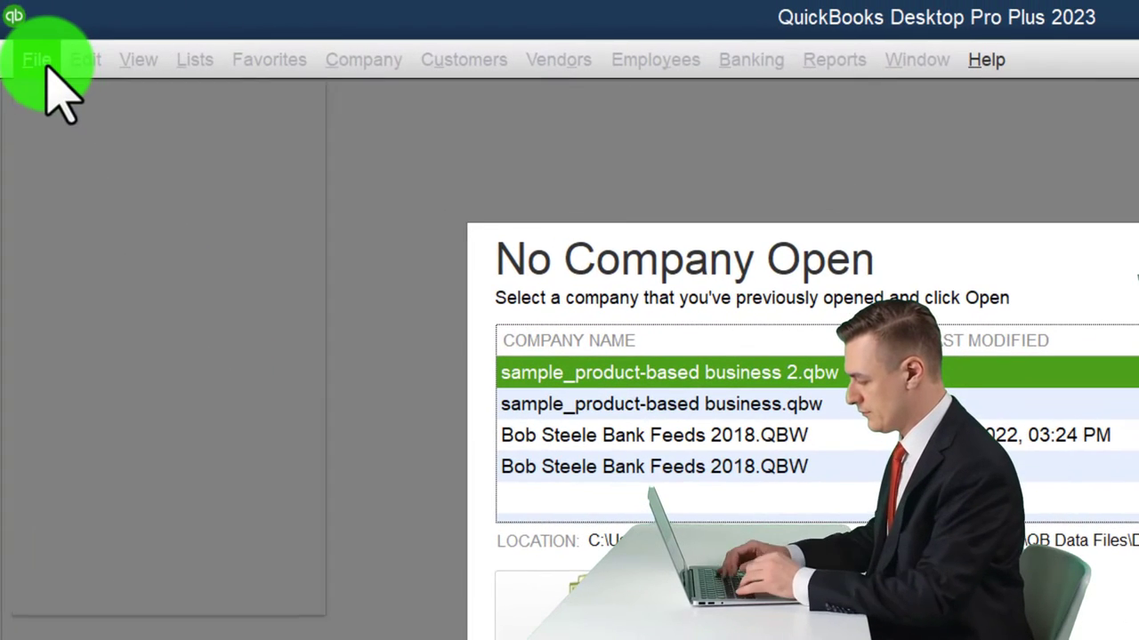
click(37, 60)
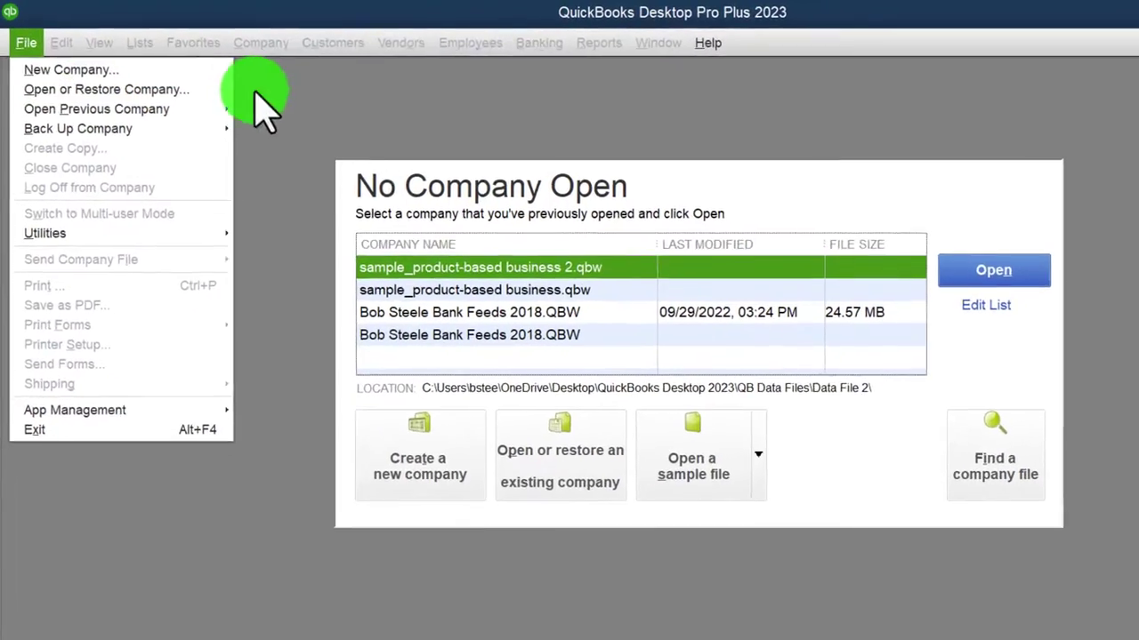
click(231, 89)
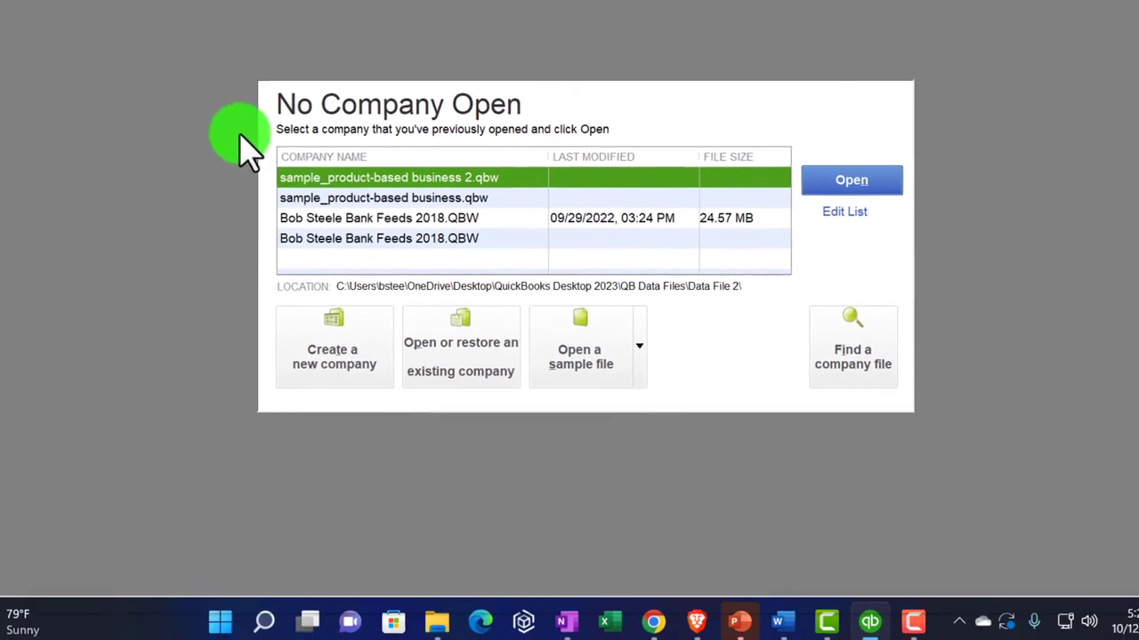
click(218, 618)
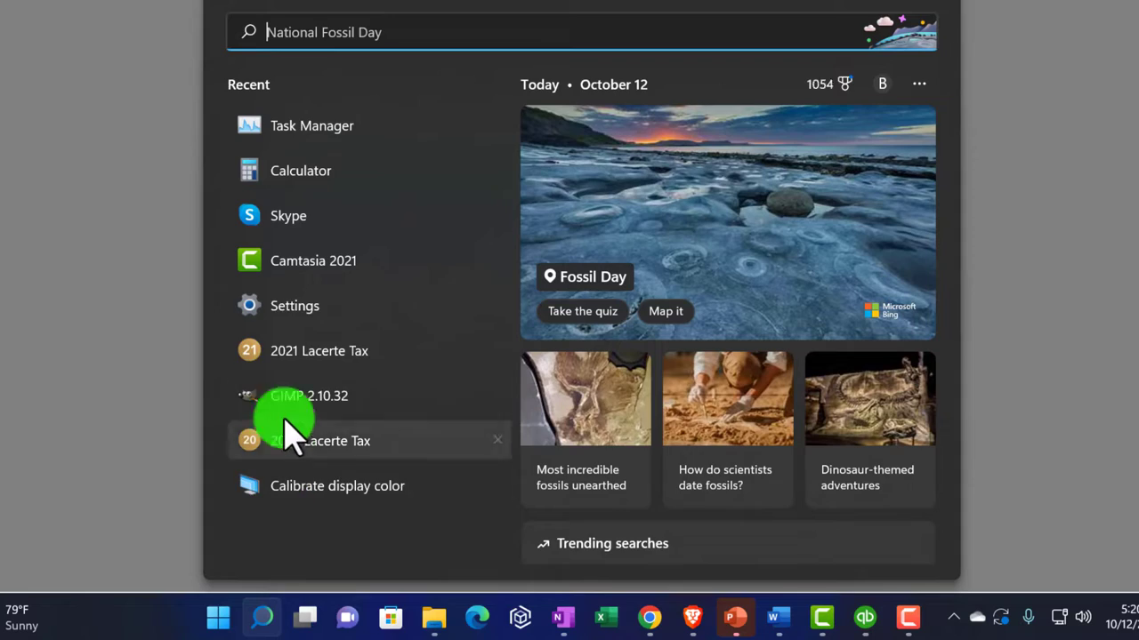
- Set the Windows display scale from 150% to 100% (Recommended) under Settings > System > Display
click(294, 306)
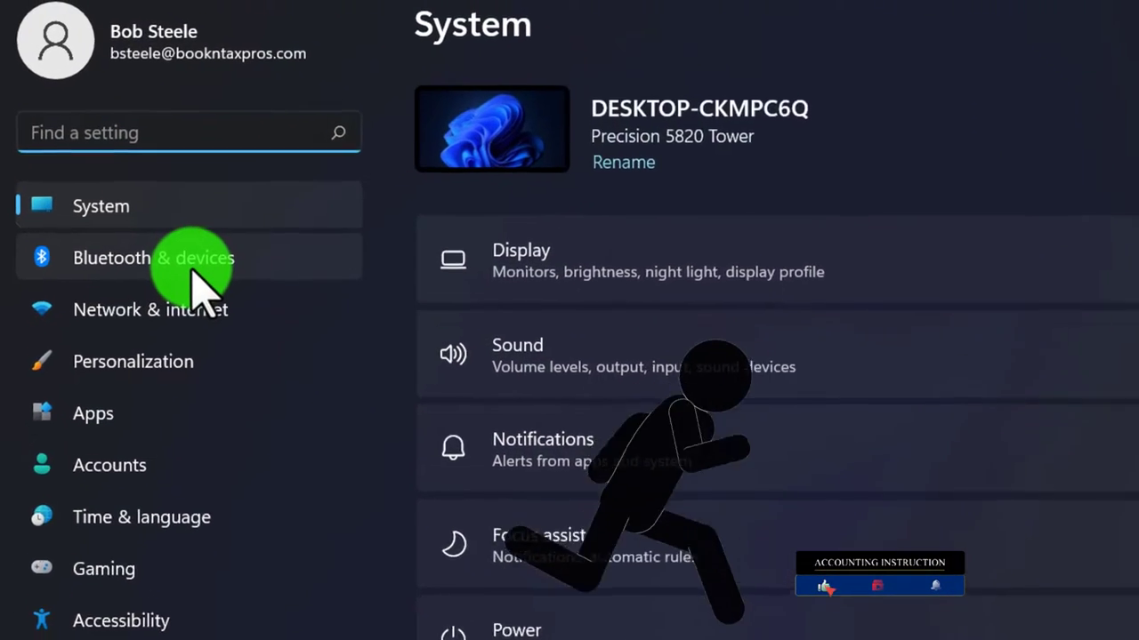
click(605, 286)
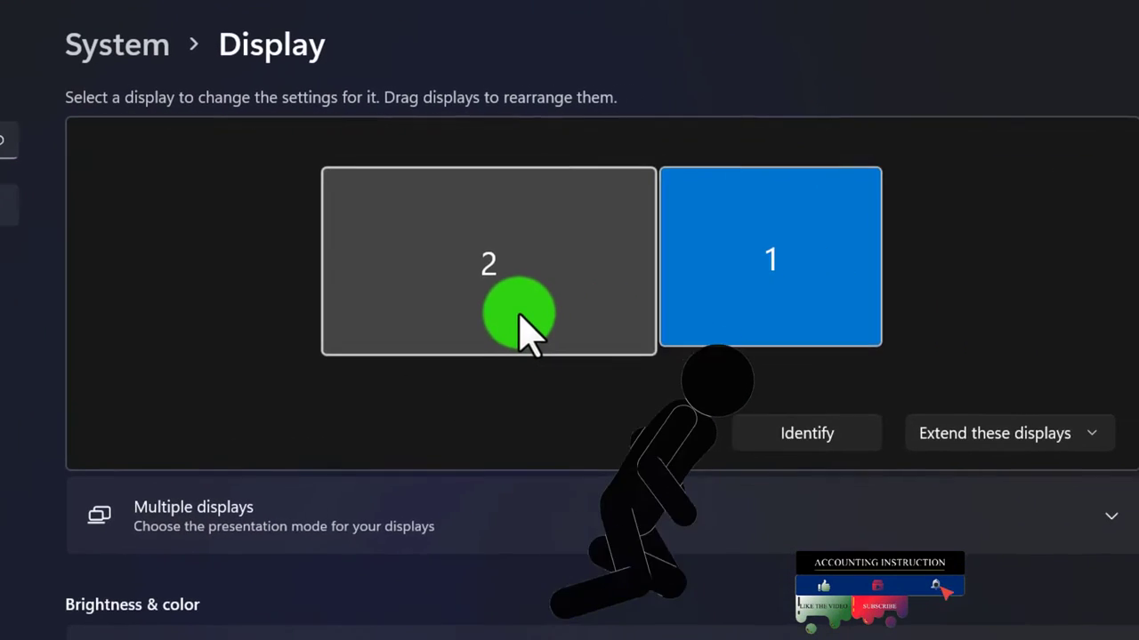
click(525, 334)
scroll(521, 327, down, 5)
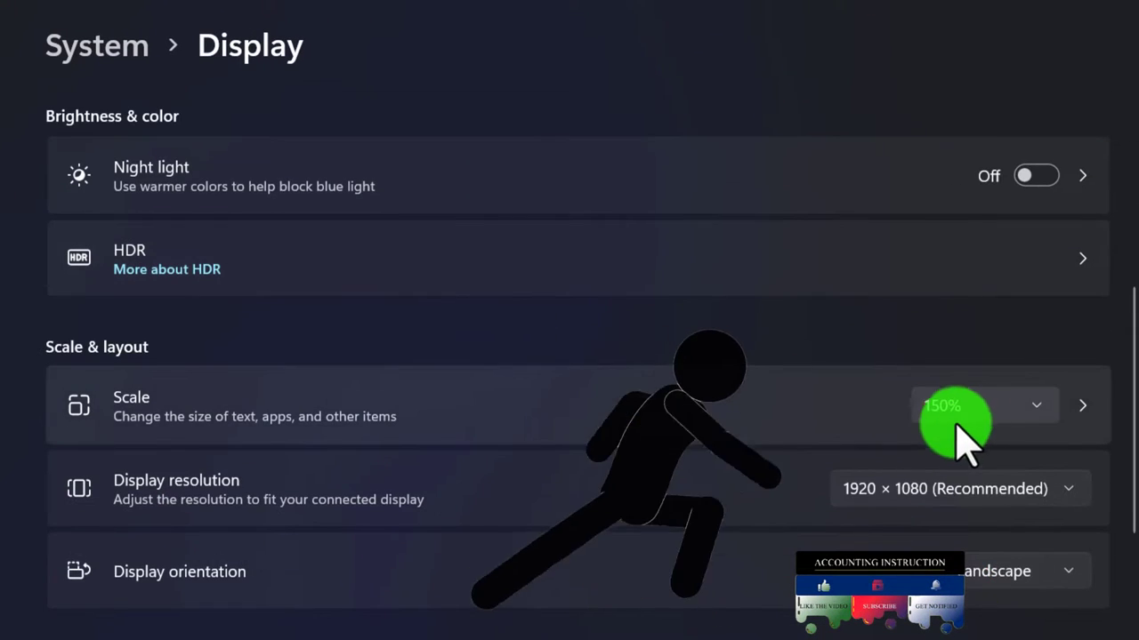
scroll(974, 436, down, 2)
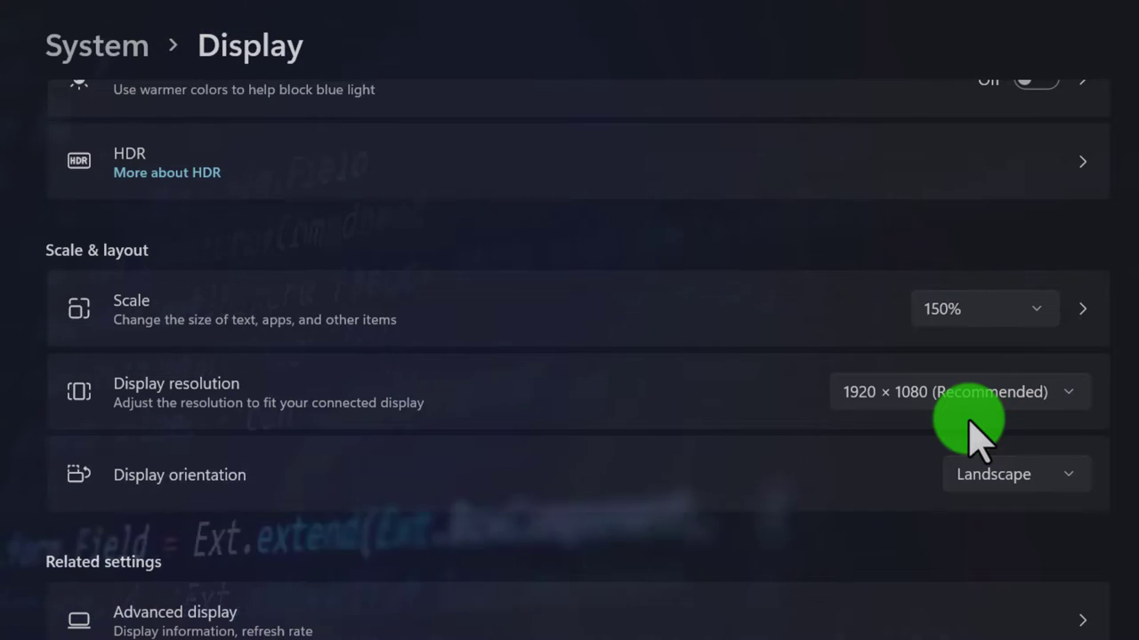
click(1032, 312)
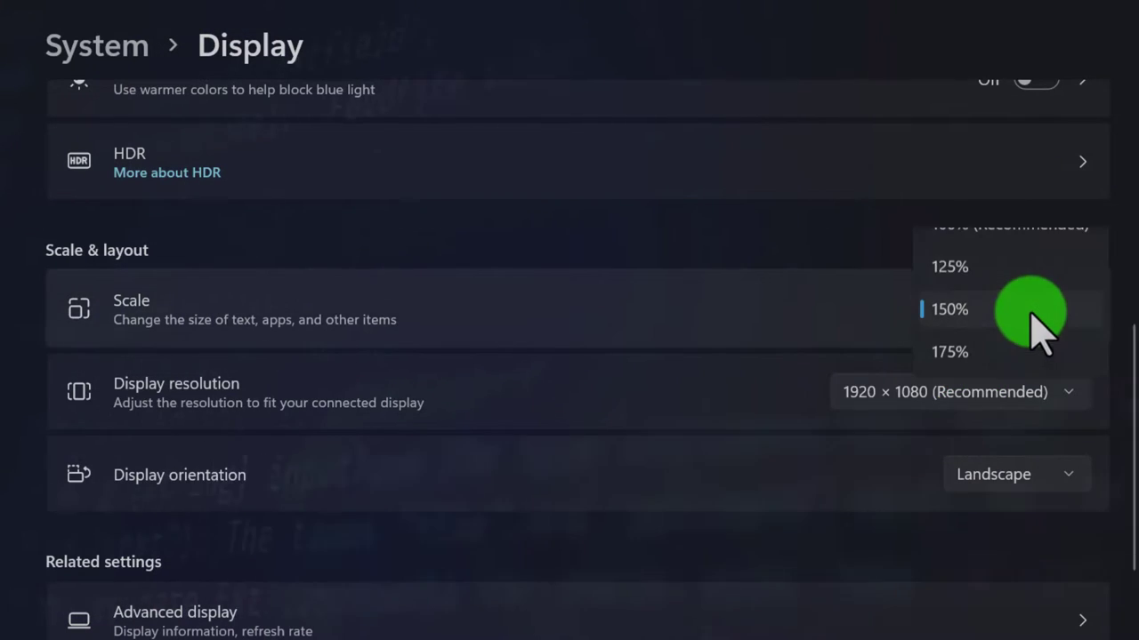
click(947, 230)
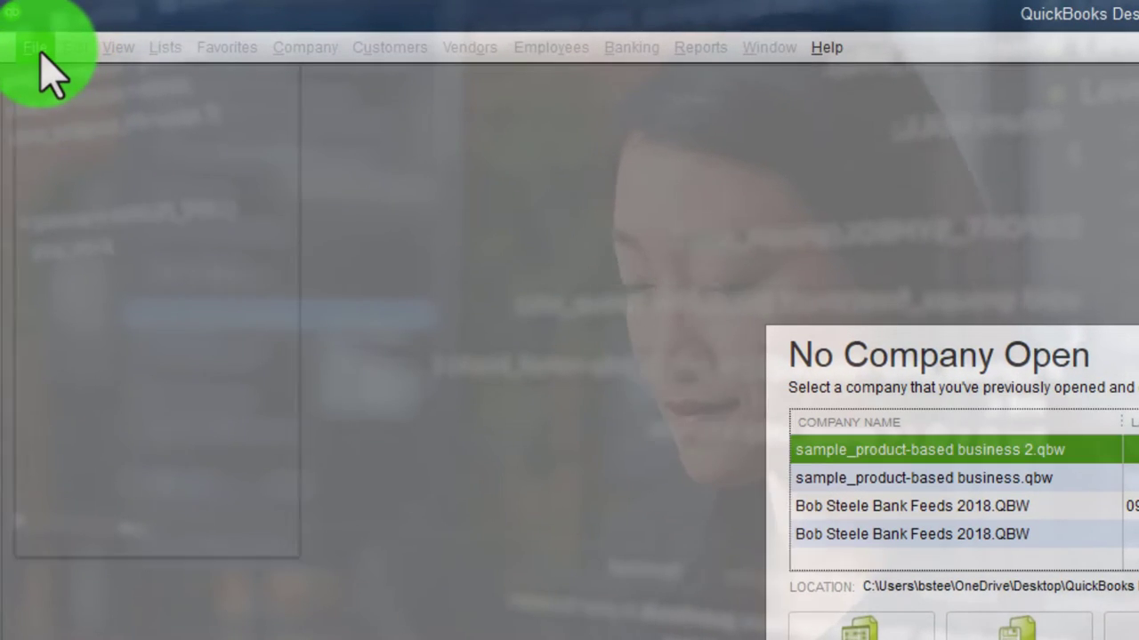
- Choose File > New Company to begin a new QuickBooks company file
click(40, 53)
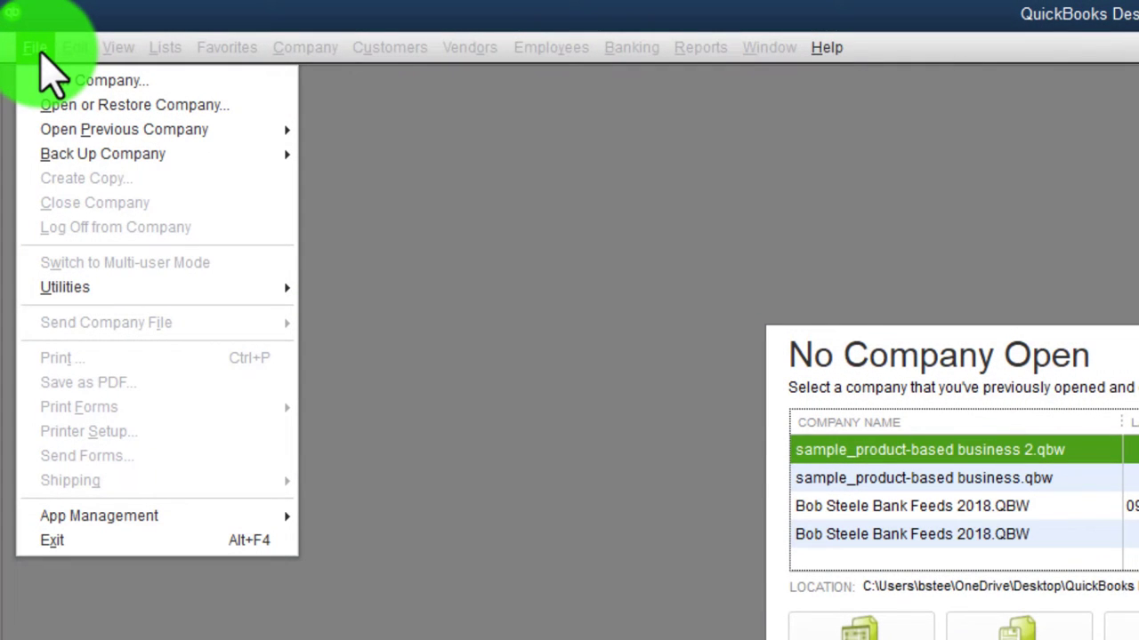
click(100, 82)
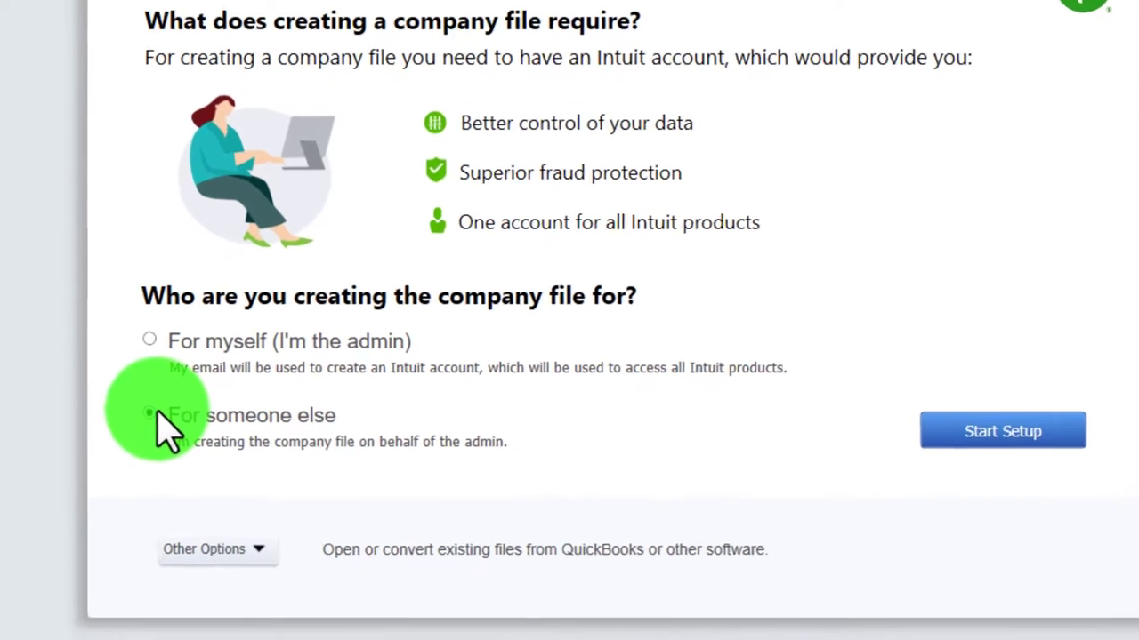
- Mark the company file as created for someone else and expand the Other Options list
click(151, 416)
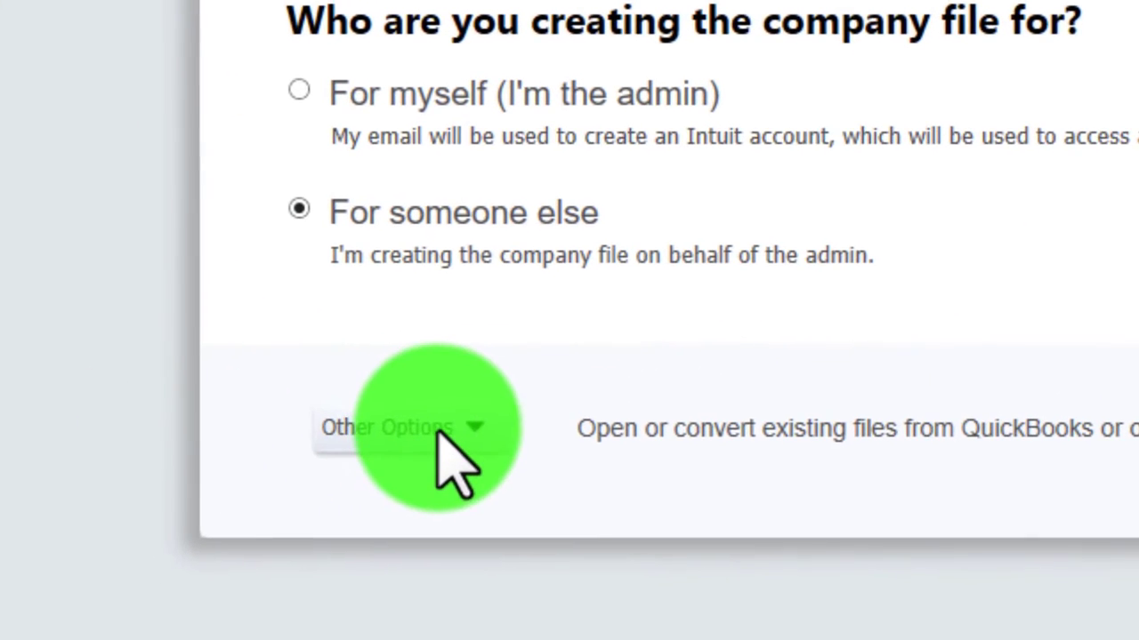
click(257, 548)
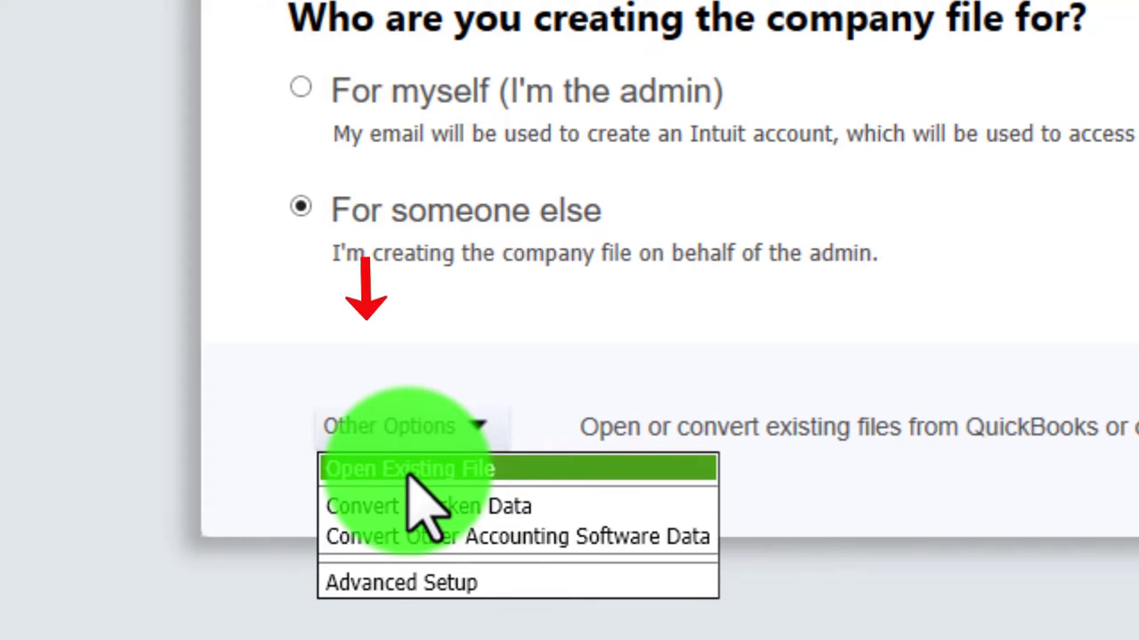
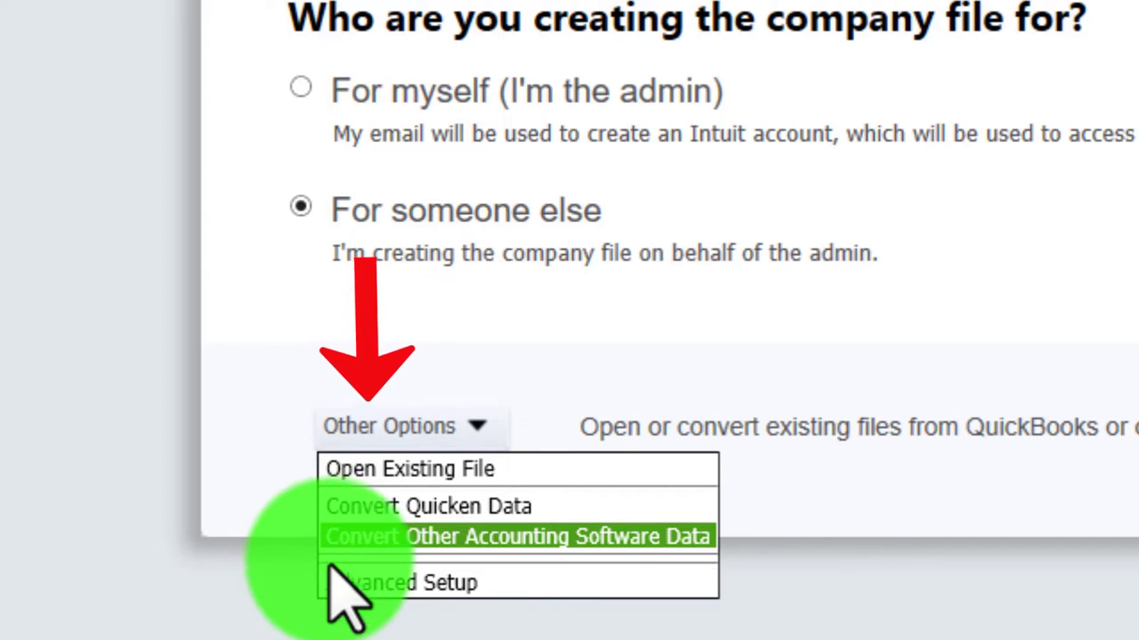
- Dismiss the other file options list and start setting up the new company file
click(303, 314)
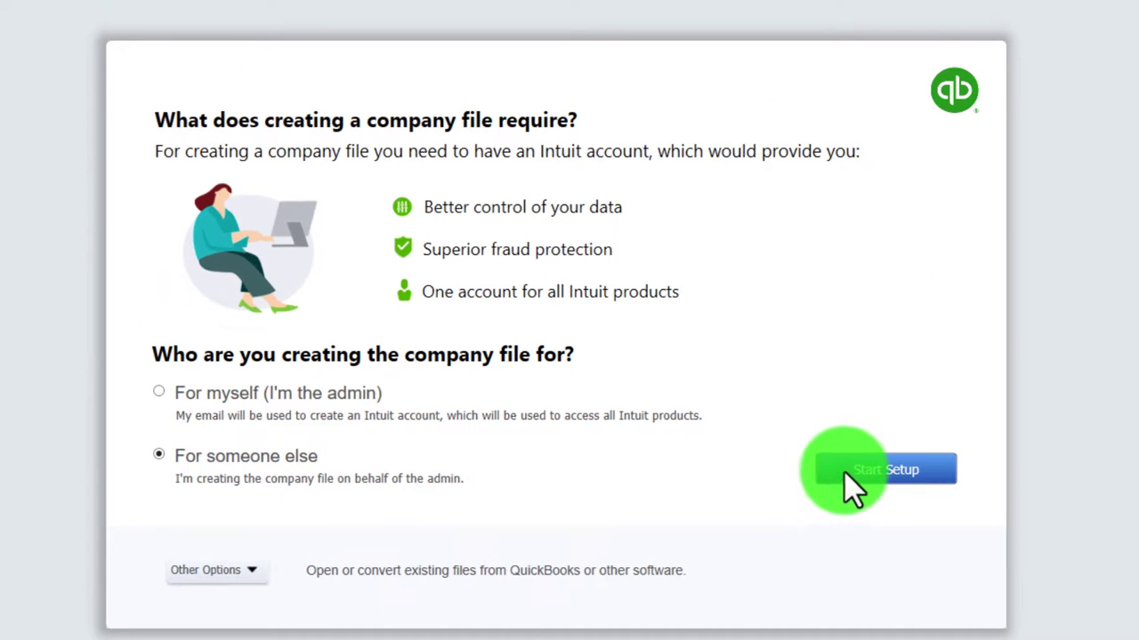
click(843, 470)
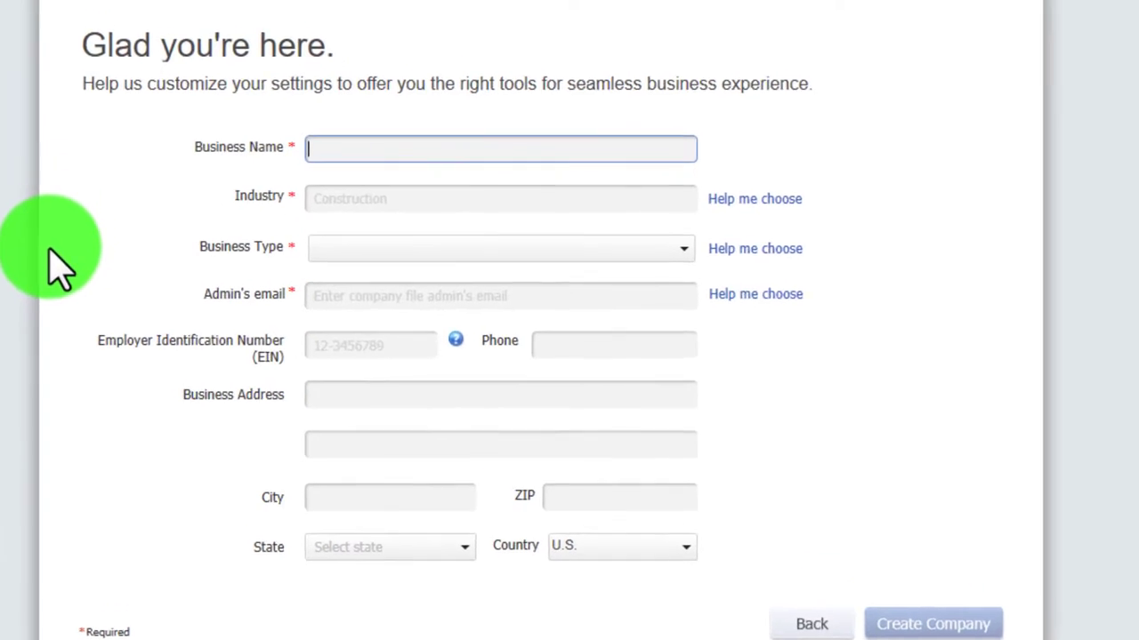
- Name the business 'Get Great Guiters' and bring up the industry choices with recommended accounts
text(Get)
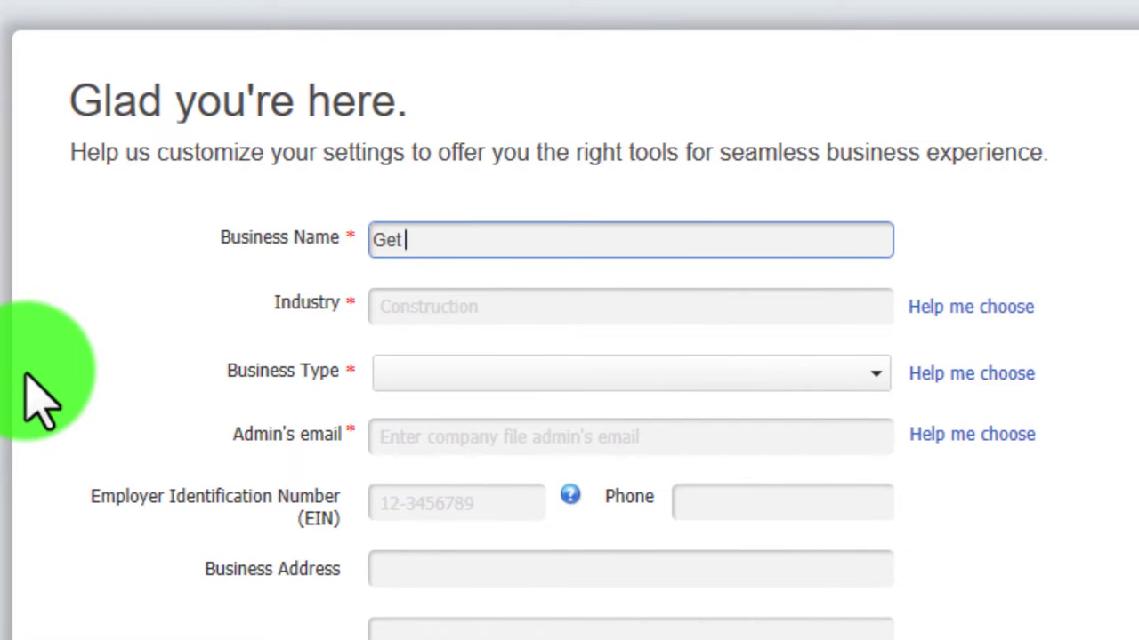
text( Great Guiter)
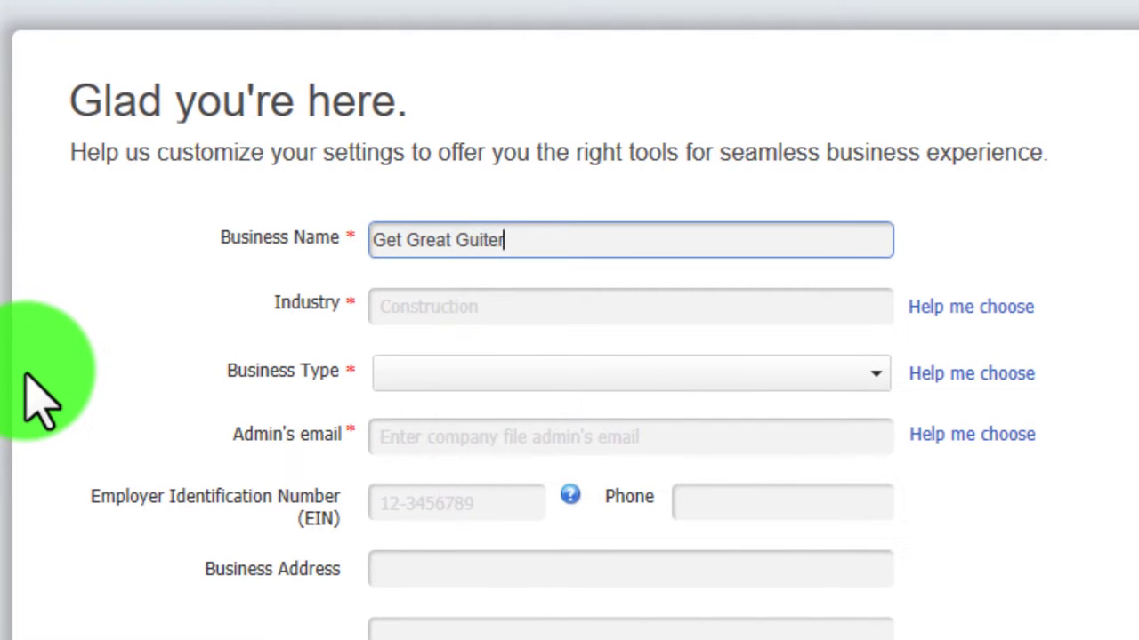
text(s)
key(Tab)
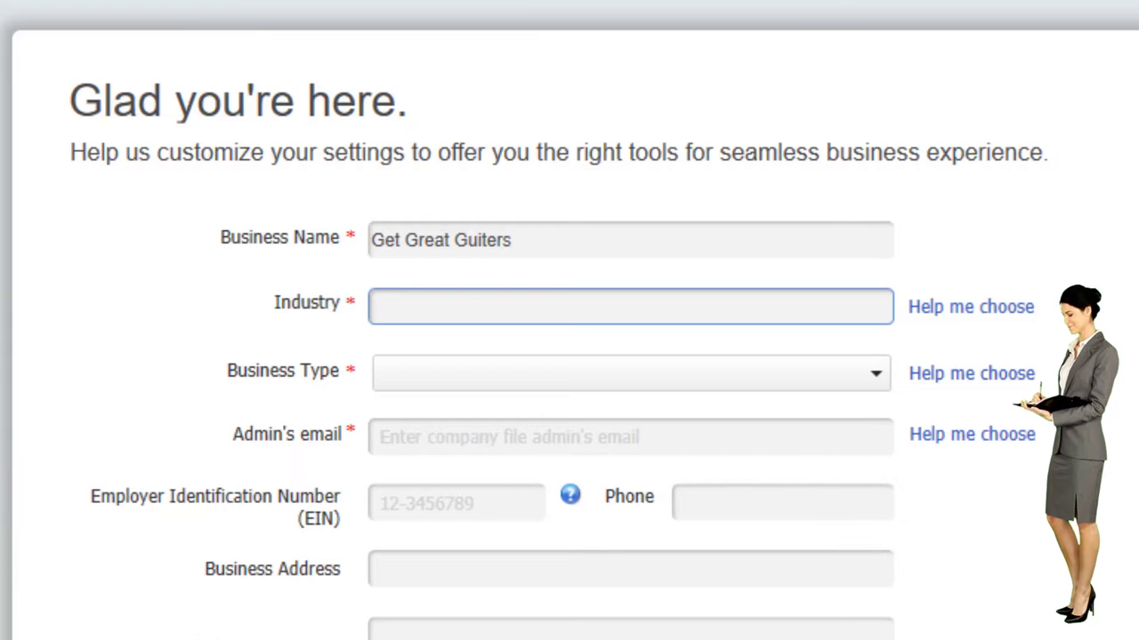
click(983, 308)
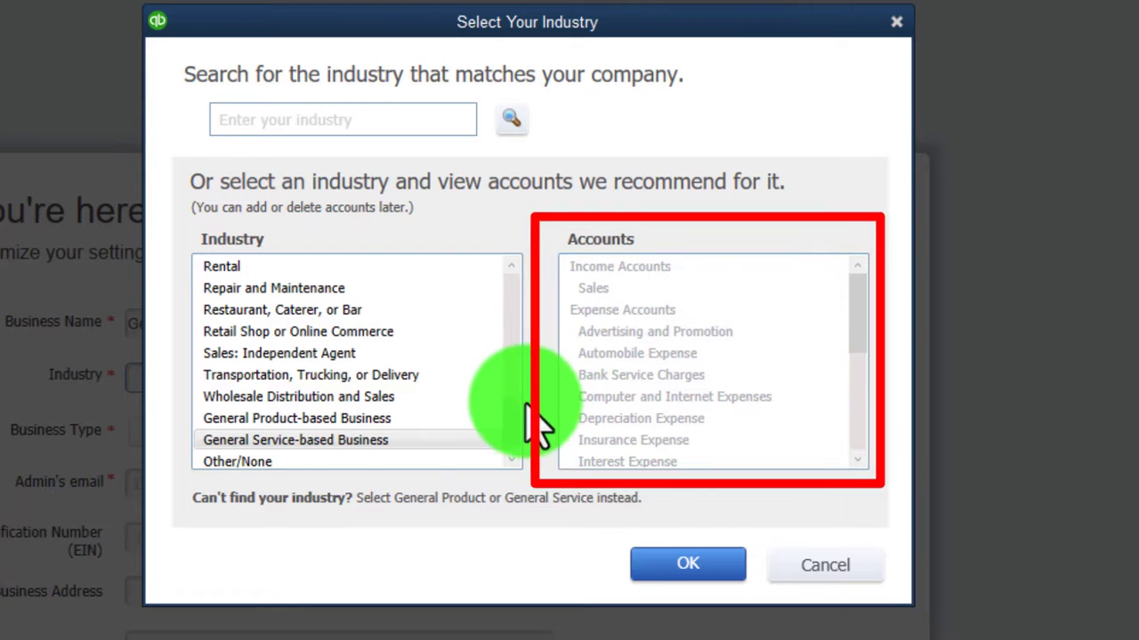
- Review the Automotive Sales or Repair recommended accounts, then pick Other/None as the industry
scroll(521, 374, up, 10)
click(325, 331)
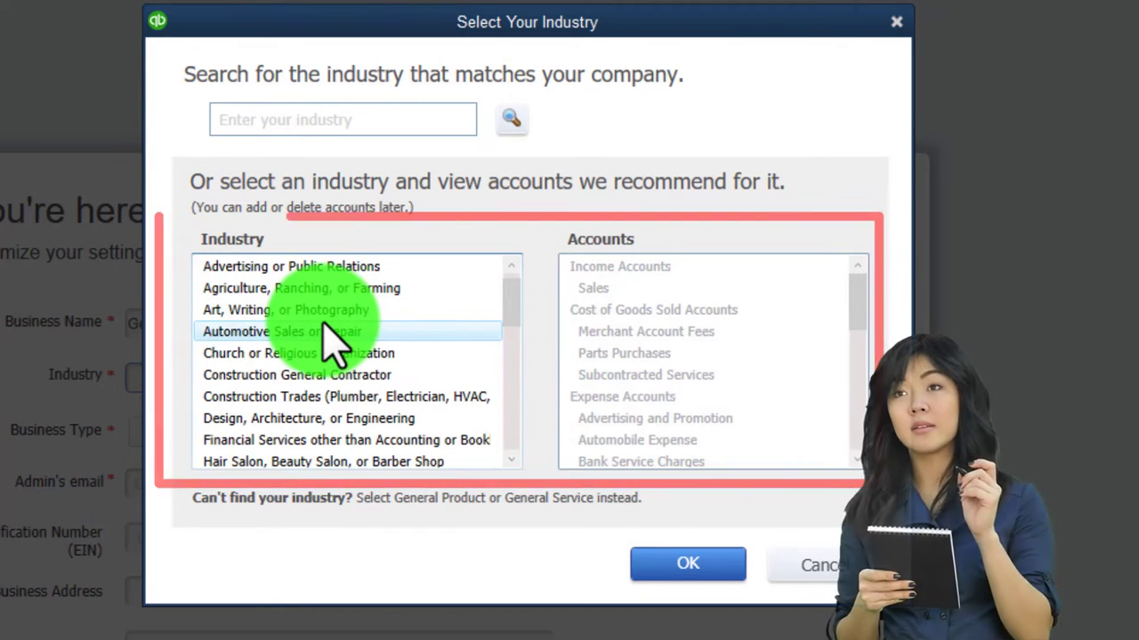
click(626, 338)
click(627, 356)
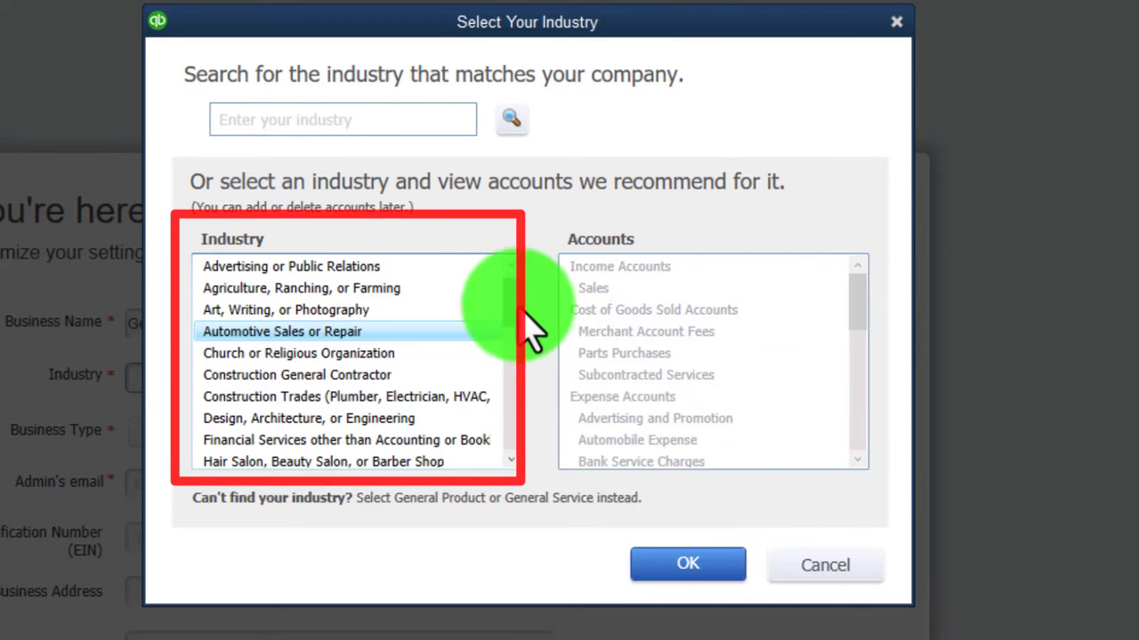
drag(511, 302, 516, 432)
click(355, 442)
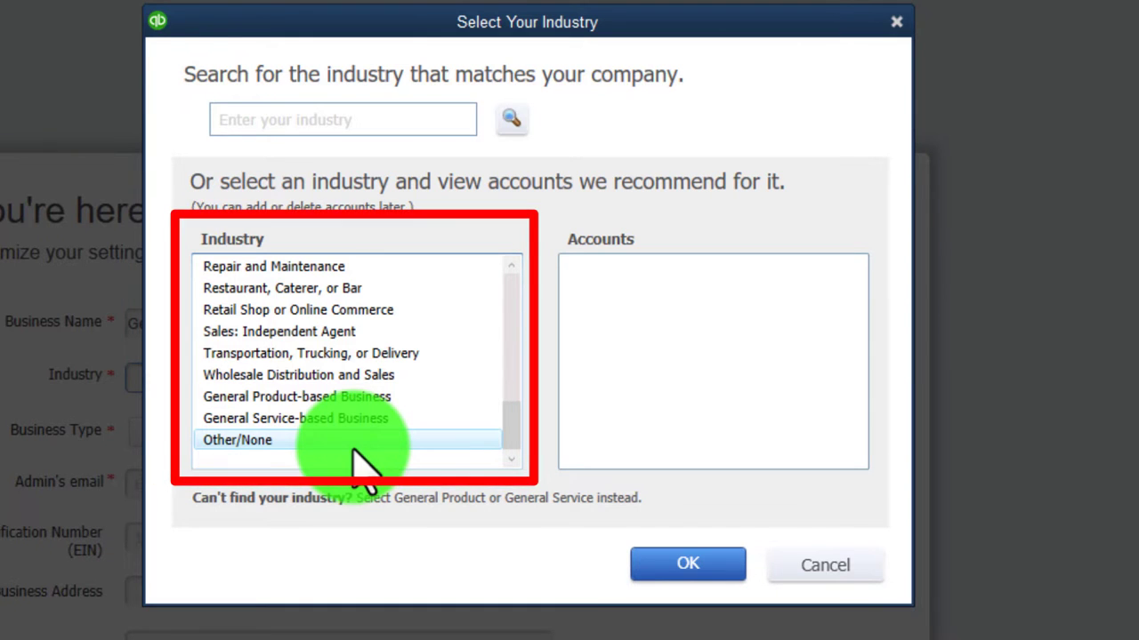
- Compare Retail Shop, Professional Consulting and Manufacturer Representative or Agent accounts, ending on Manufacturer Representative
click(355, 443)
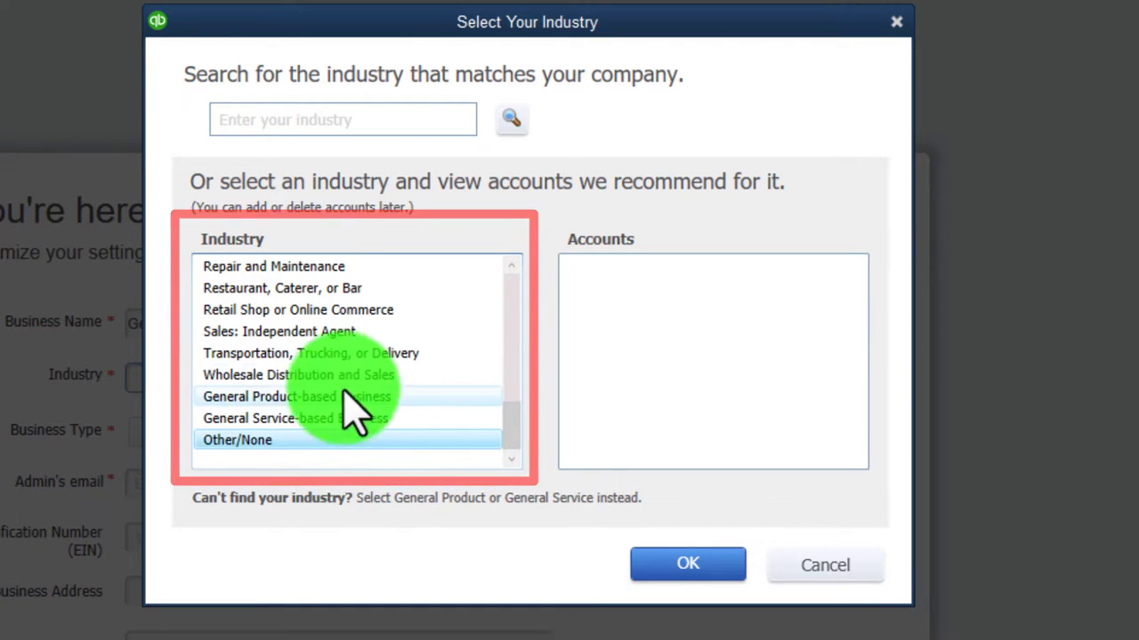
click(317, 311)
scroll(320, 330, up, 2)
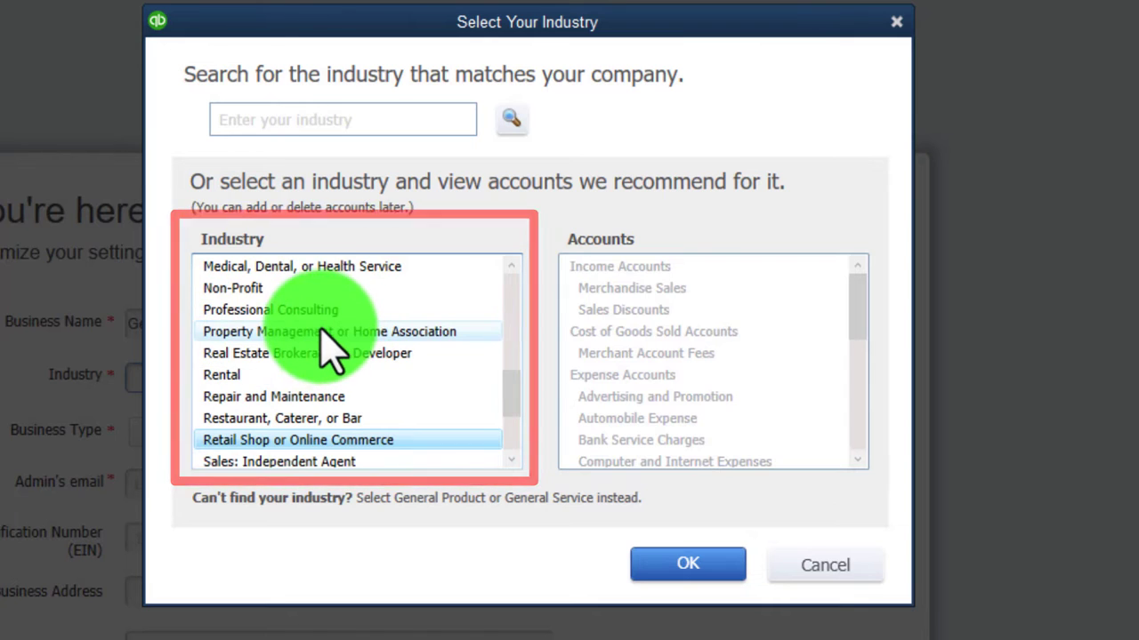
click(316, 311)
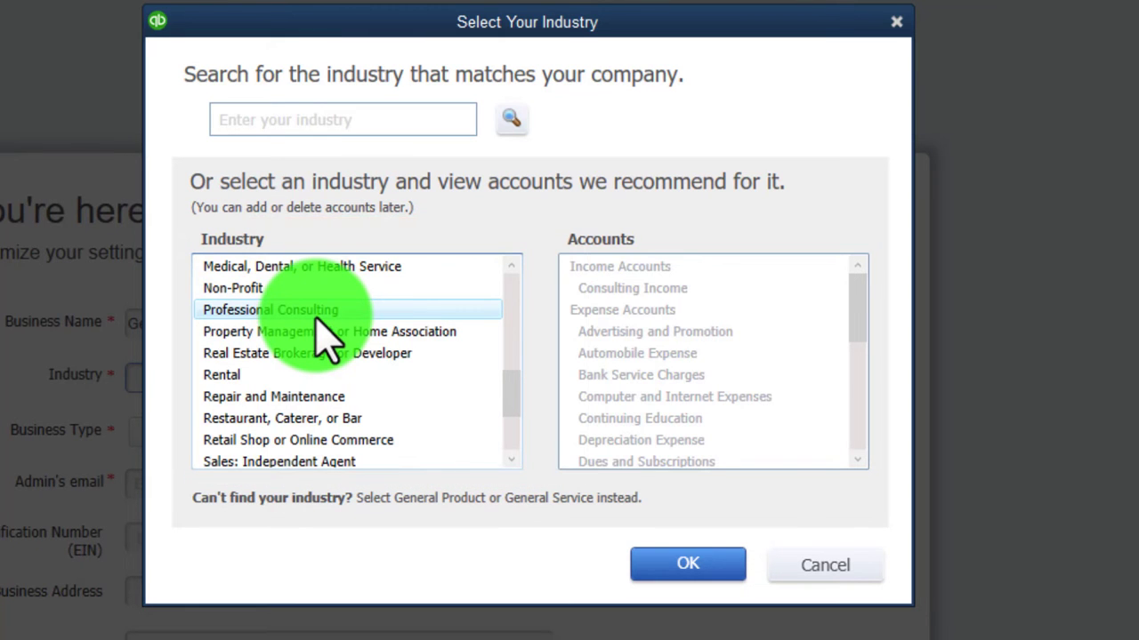
scroll(622, 356, down, 4)
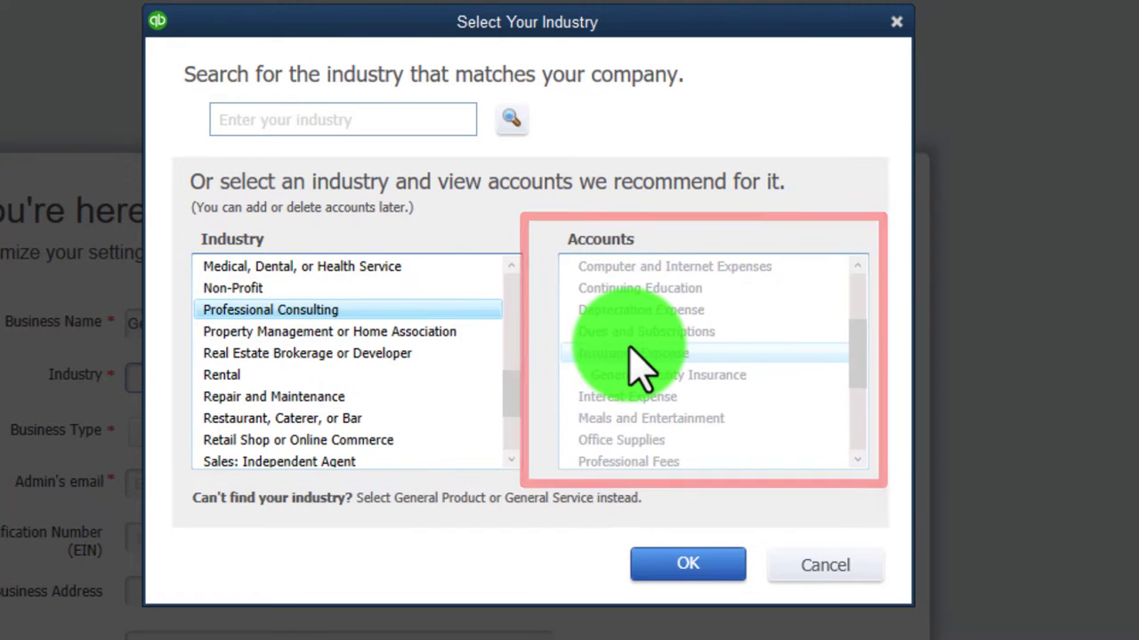
scroll(634, 365, down, 2)
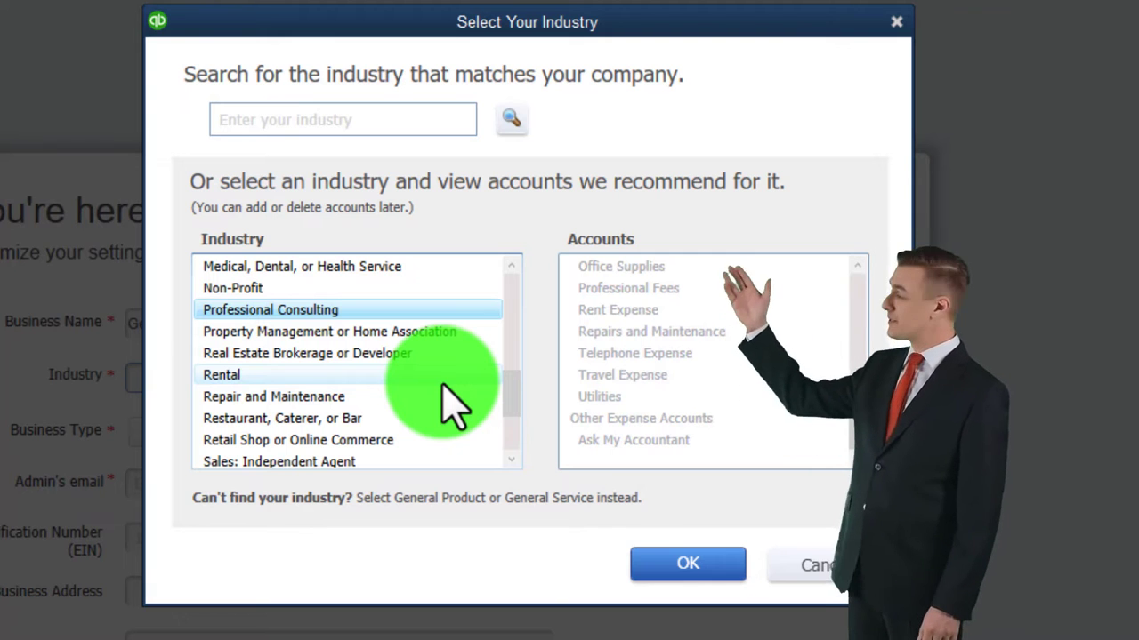
scroll(453, 406, up, 2)
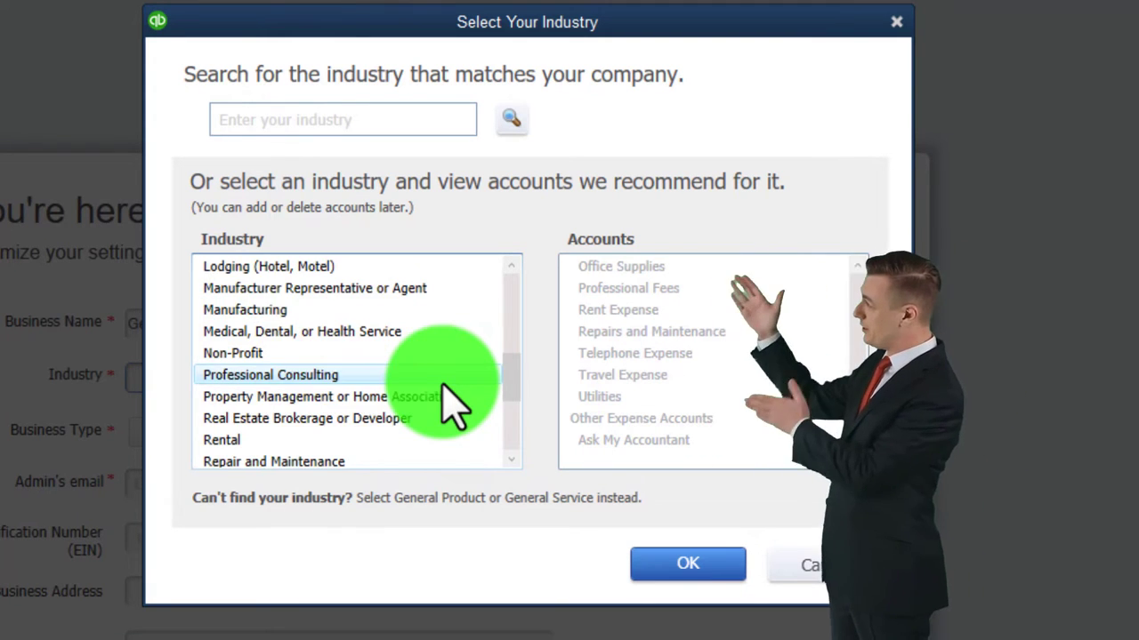
click(365, 359)
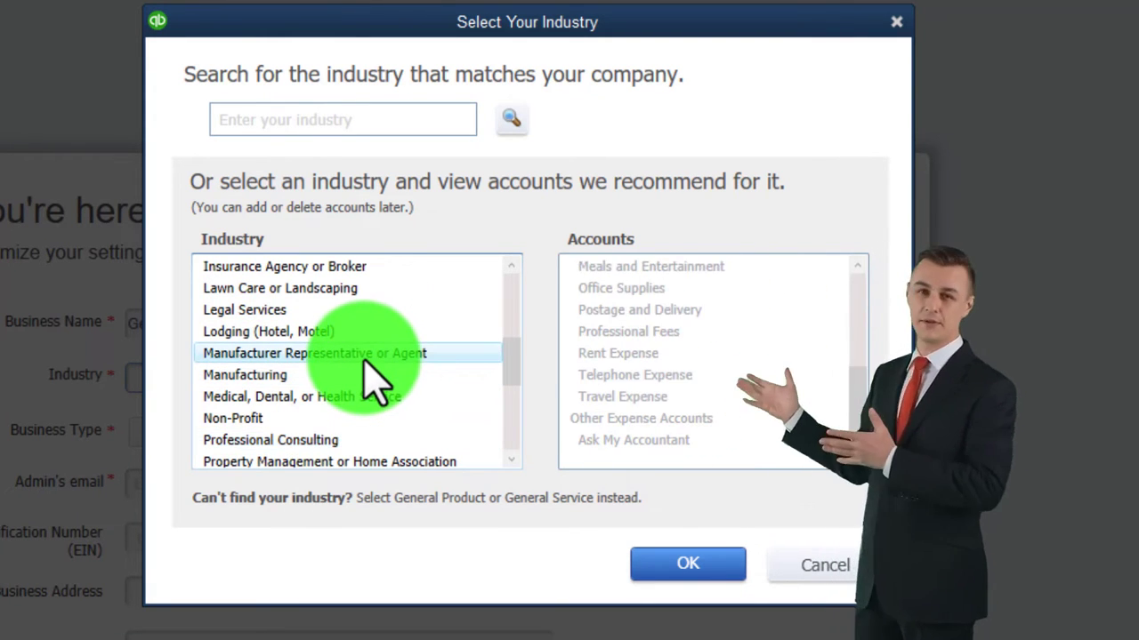
scroll(592, 396, up, 3)
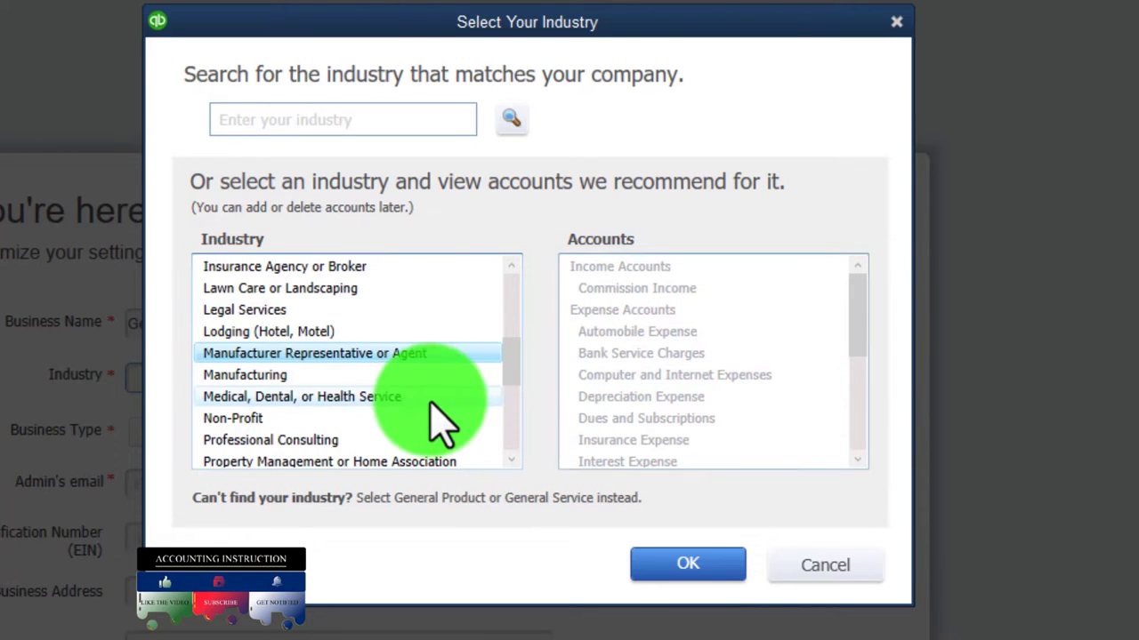
- Compare General Product-based and Service-based accounts, then confirm General Product-based Business
scroll(410, 418, down, 4)
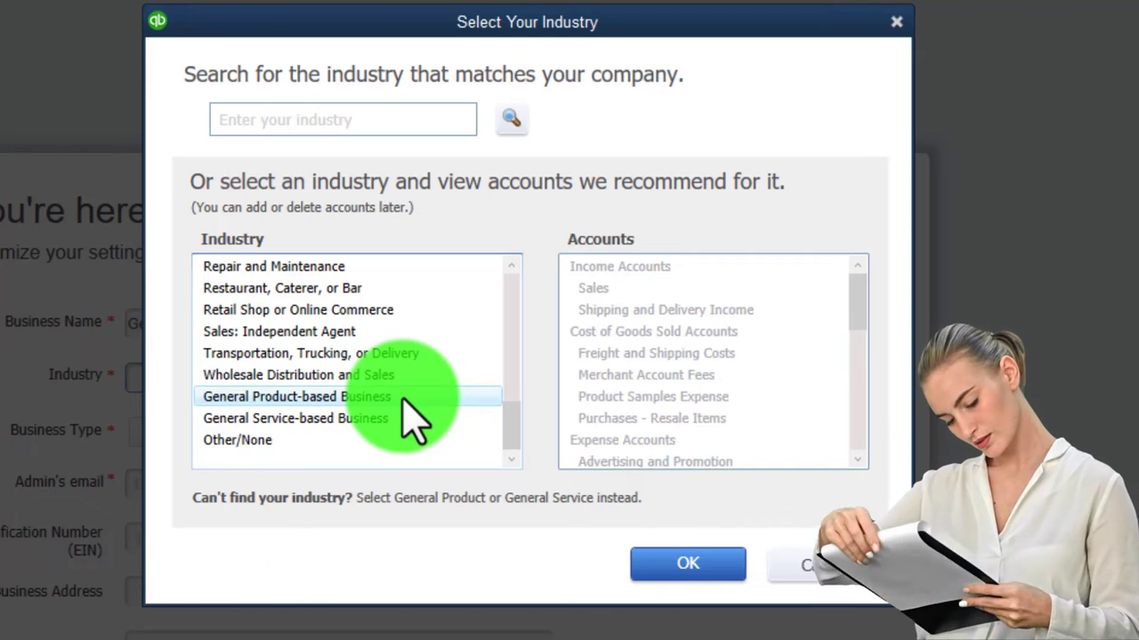
click(391, 397)
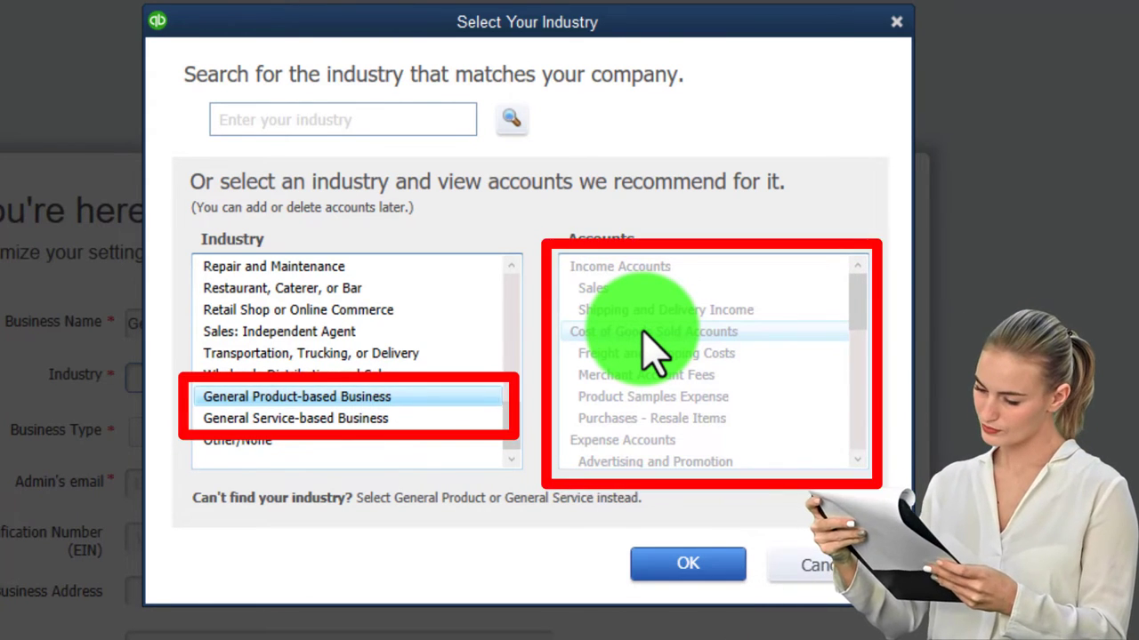
click(373, 414)
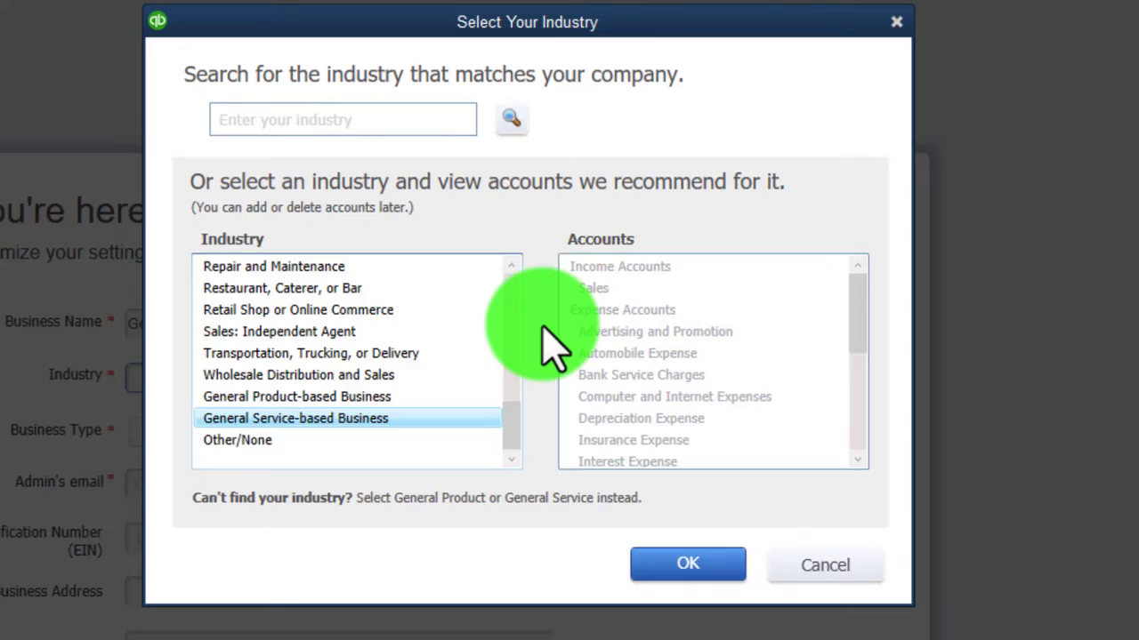
click(387, 396)
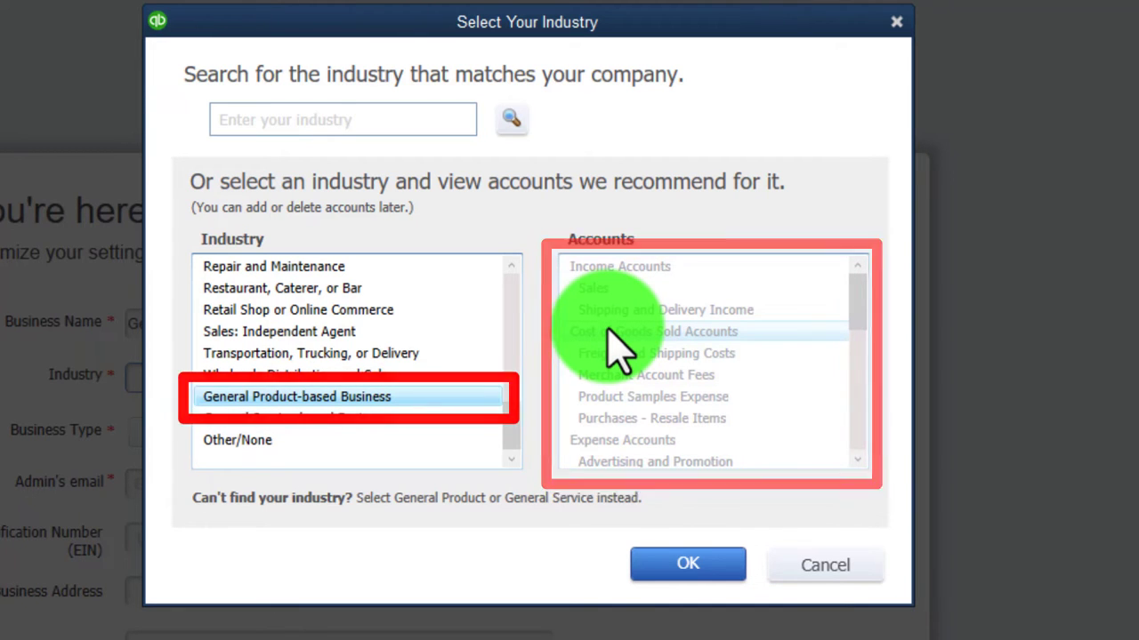
click(700, 565)
- Move to Business Type and bring up the Select Your Company Type list
key(Tab)
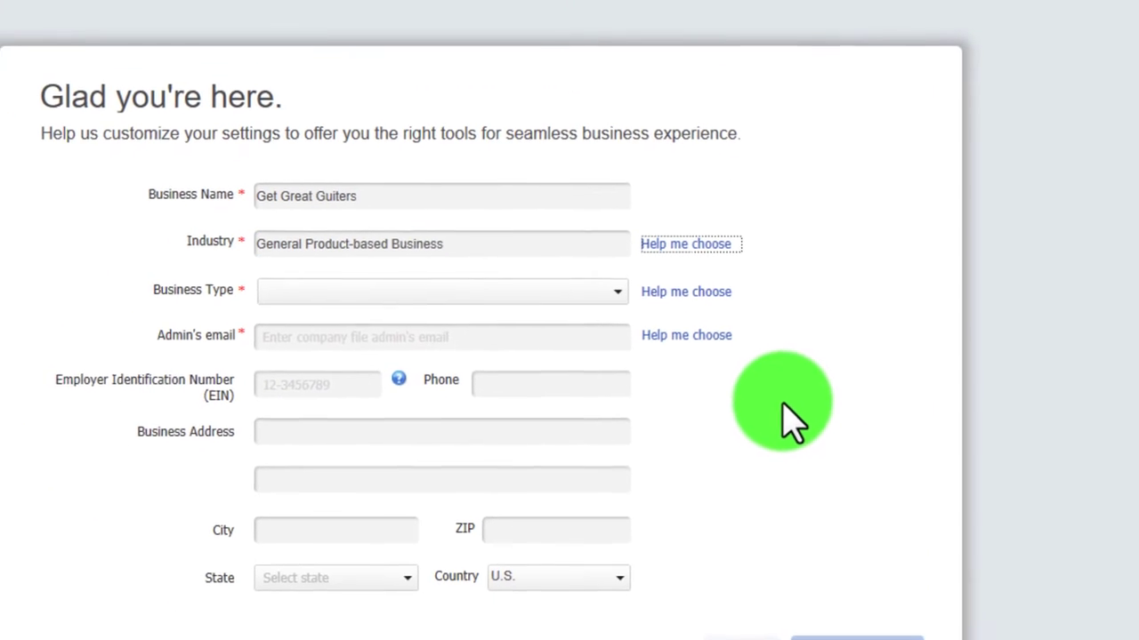
click(722, 279)
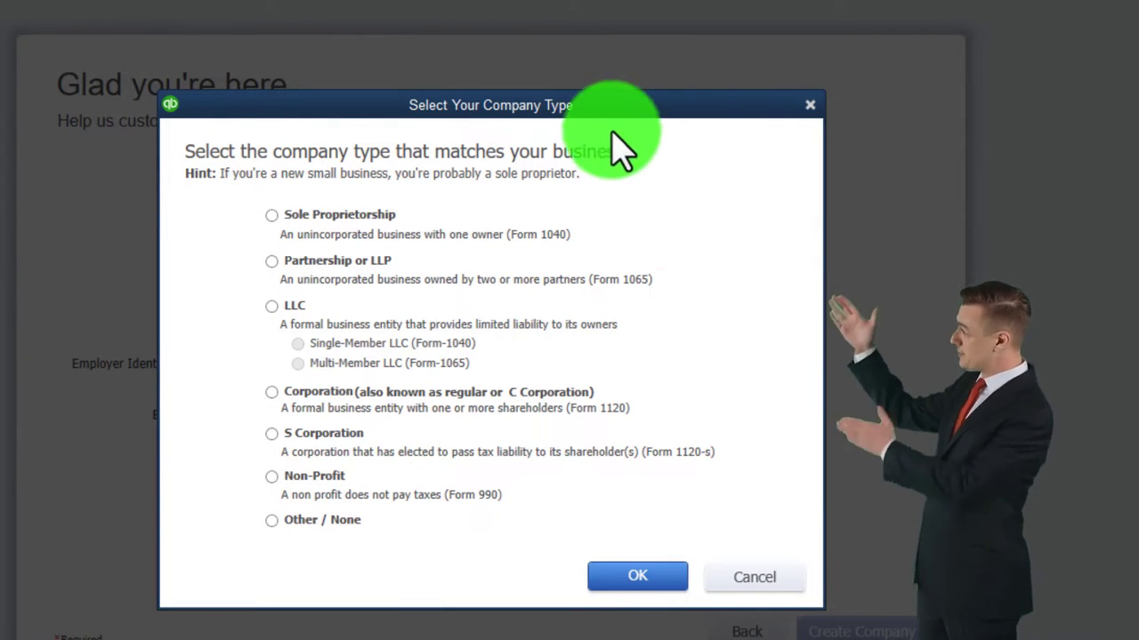
- Reposition the company type dialog and choose Sole Proprietorship
drag(623, 114, 681, 0)
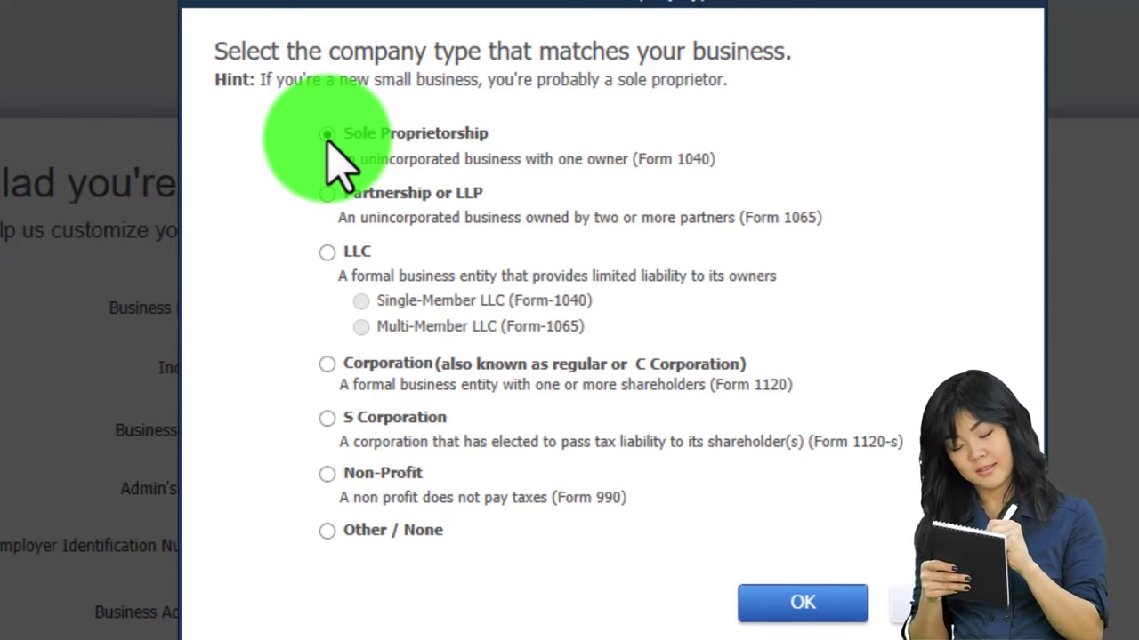
- Confirm Sole Proprietorship so the setup form's Business Type shows it
click(803, 614)
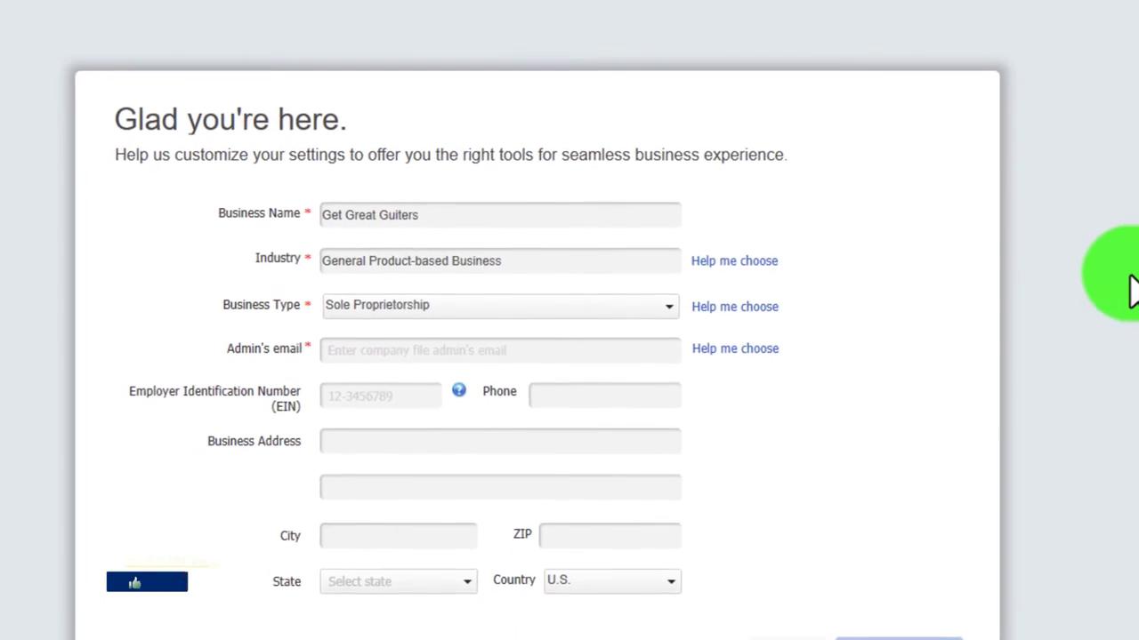
click(734, 306)
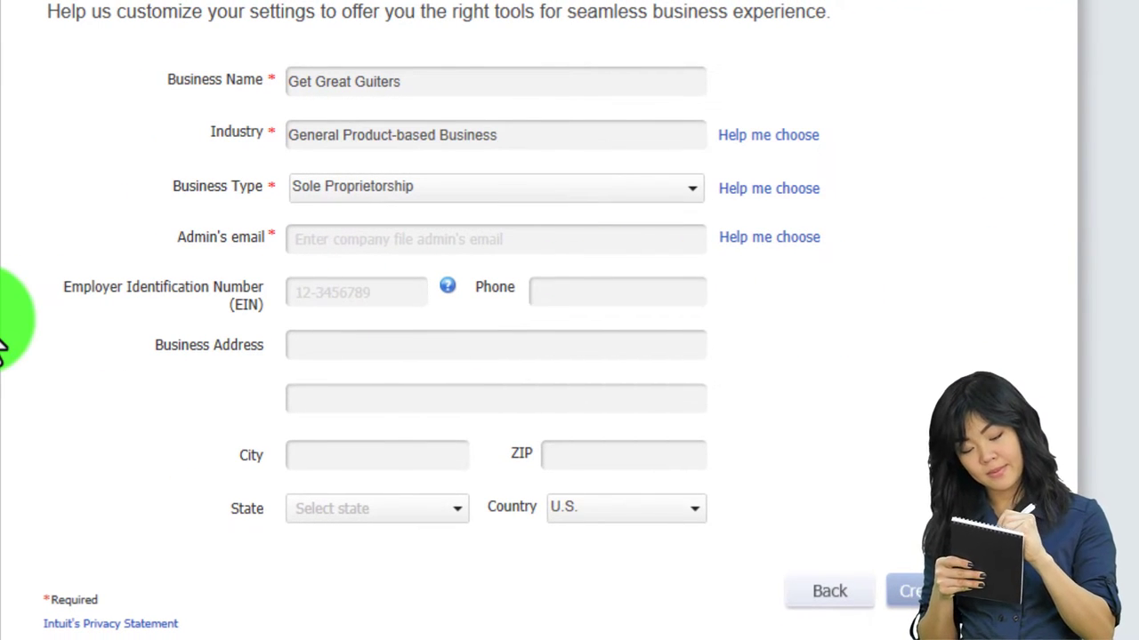
- Enter a placeholder employer identification number in the EIN field
click(290, 291)
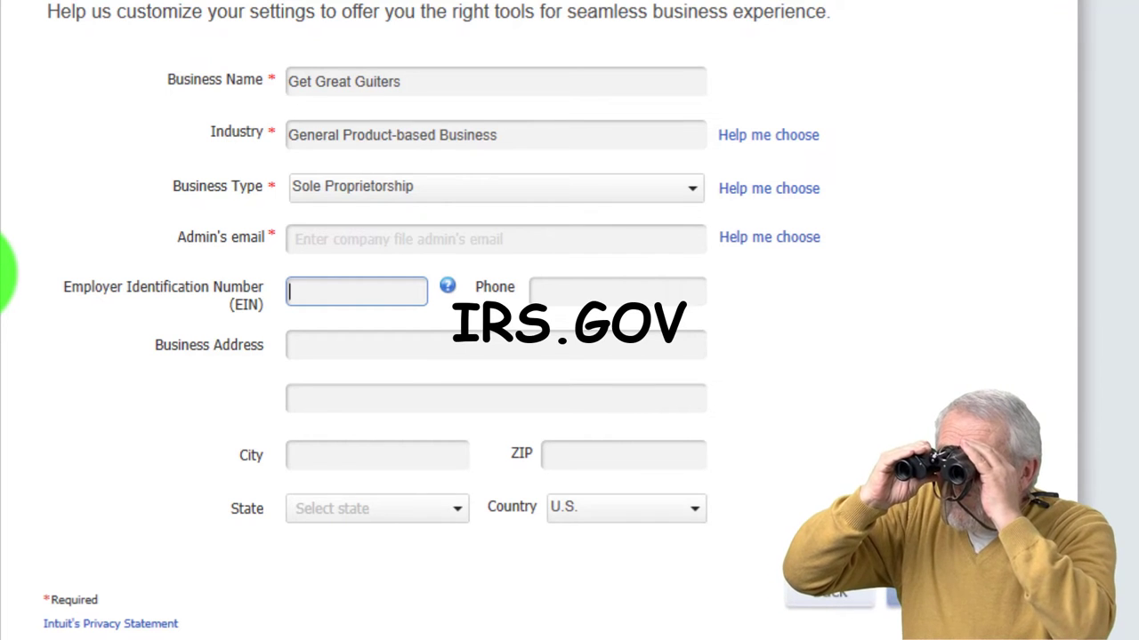
text(99)
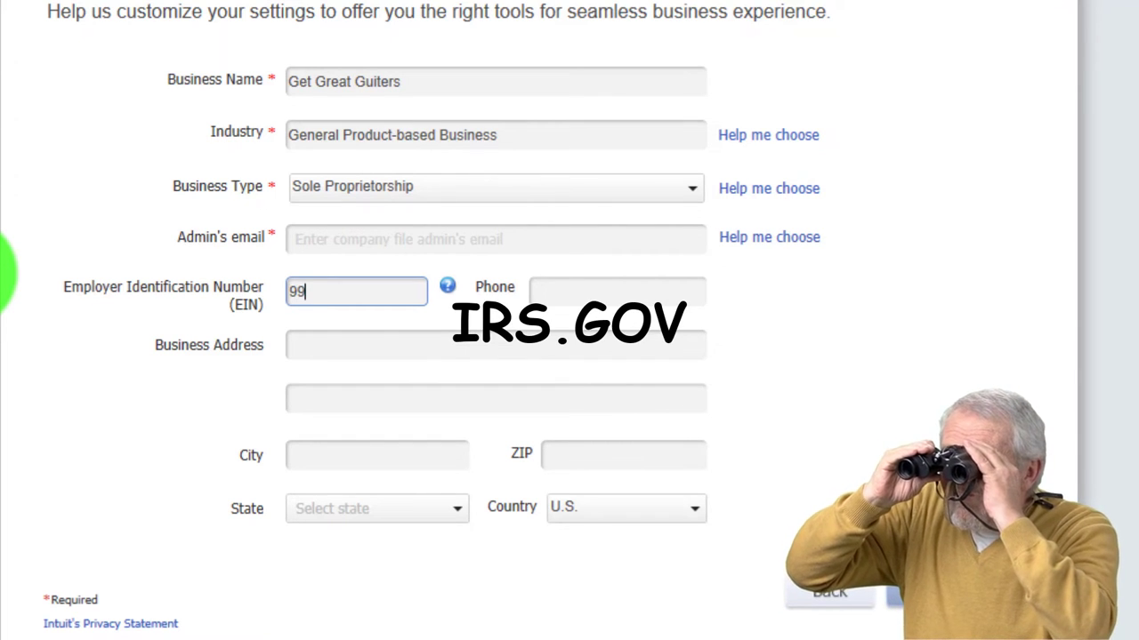
text(-99999999)
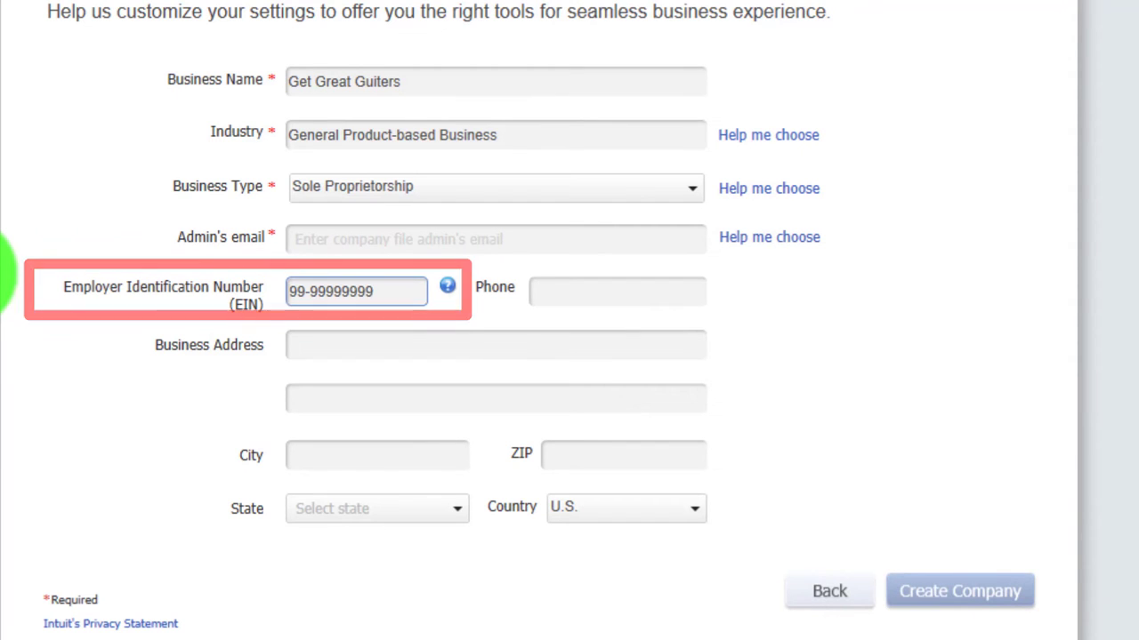
click(617, 292)
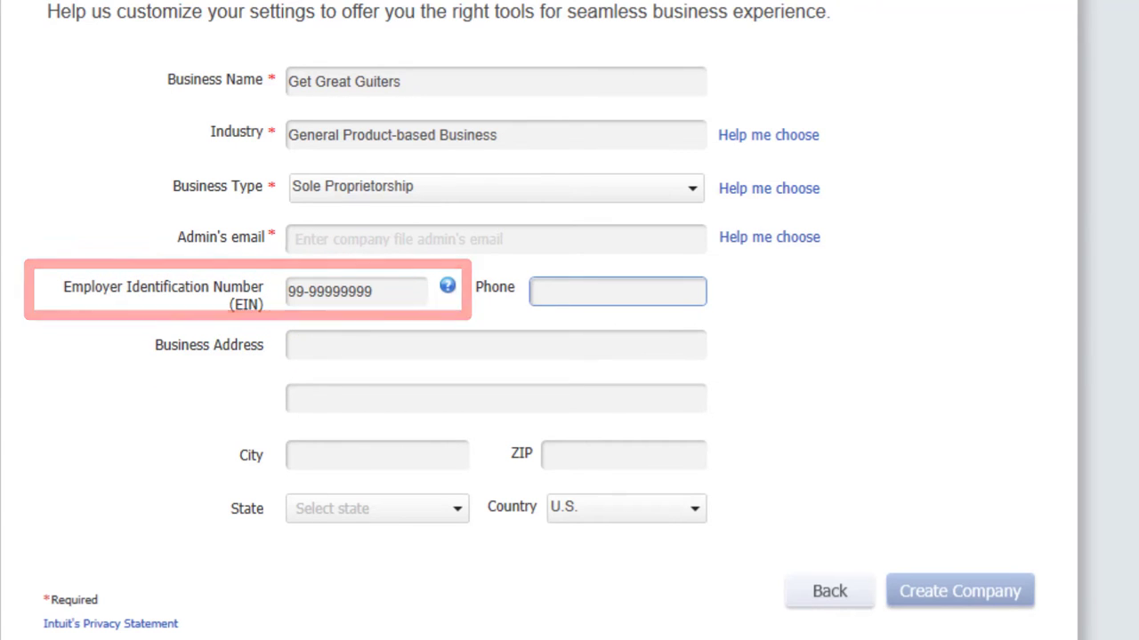
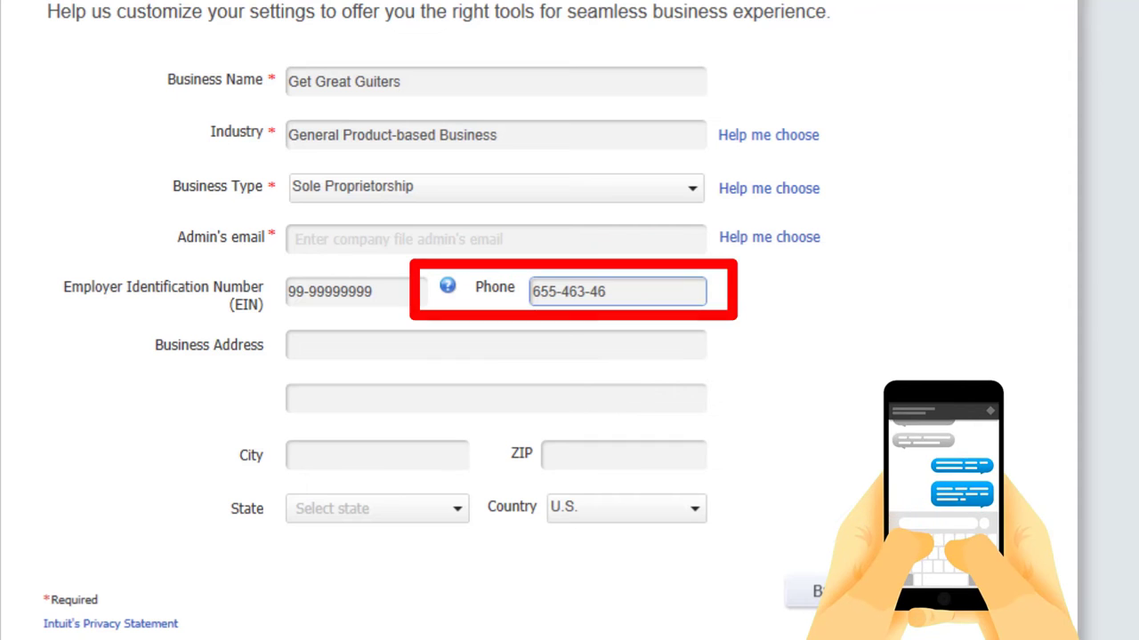
- Enter the business phone number, street address and city on the details form
click(289, 346)
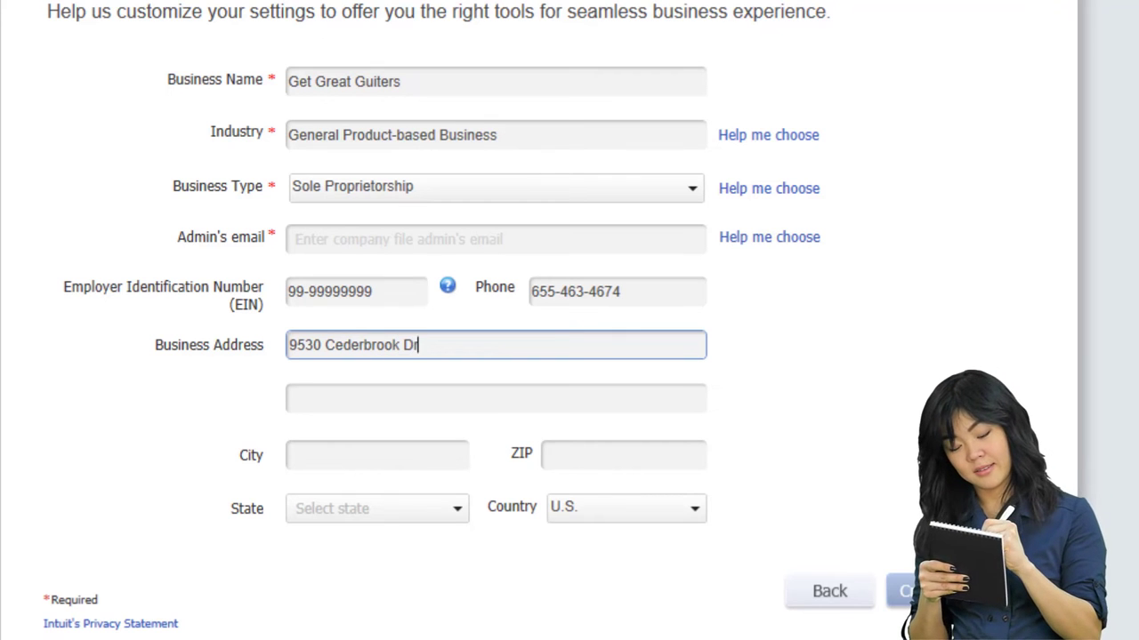
click(496, 399)
click(378, 456)
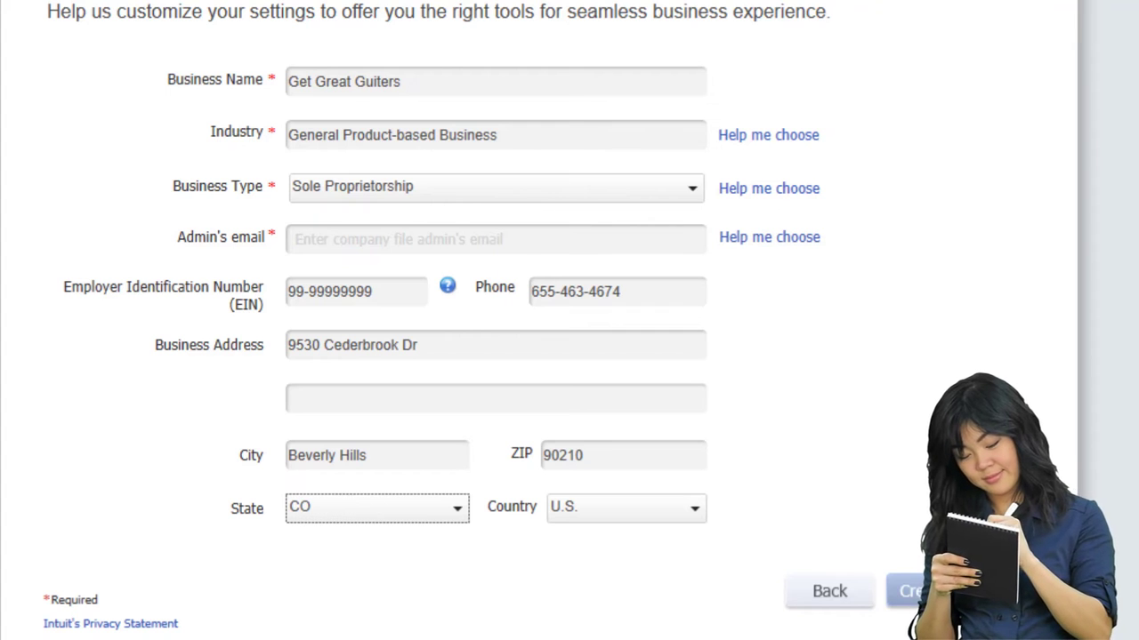
- Pick CA as the business address state, completing the Get Great Guiters company setup
click(456, 509)
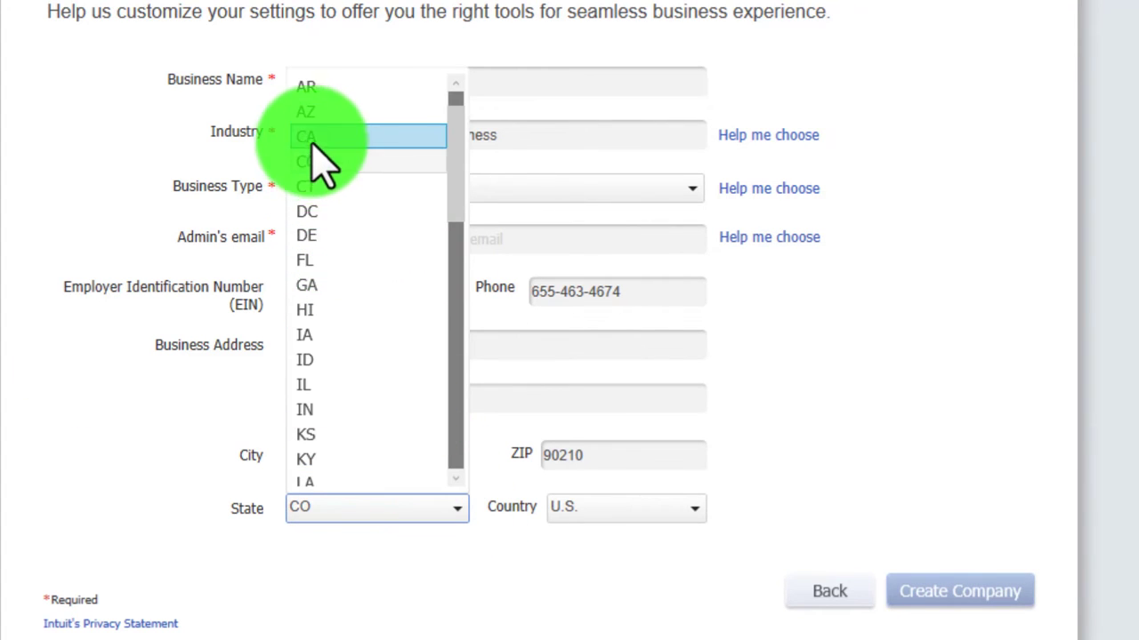
click(312, 142)
key(Tab)
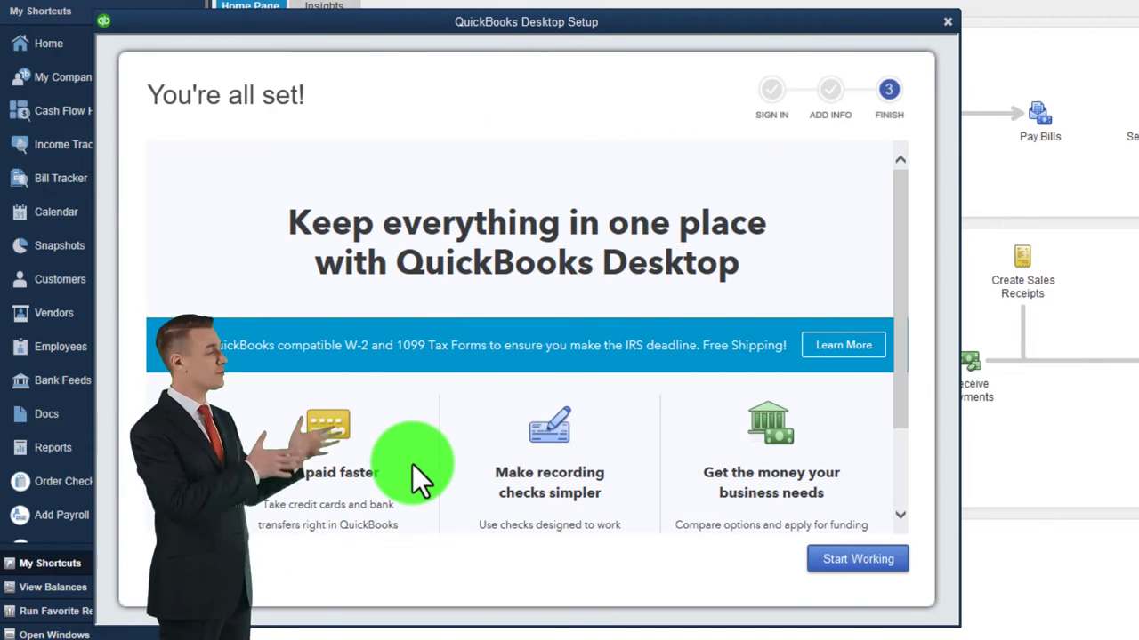
- Scroll through the 'You're all set!' panel and close the QuickBooks Desktop Setup window
scroll(412, 465, down, 1)
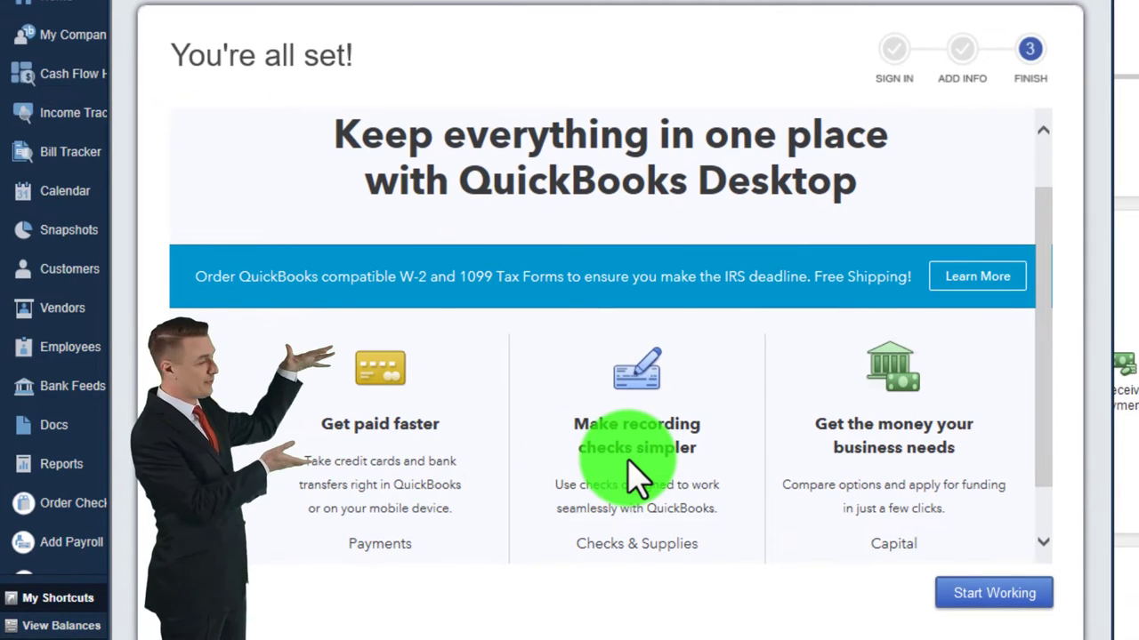
scroll(764, 470, down, 1)
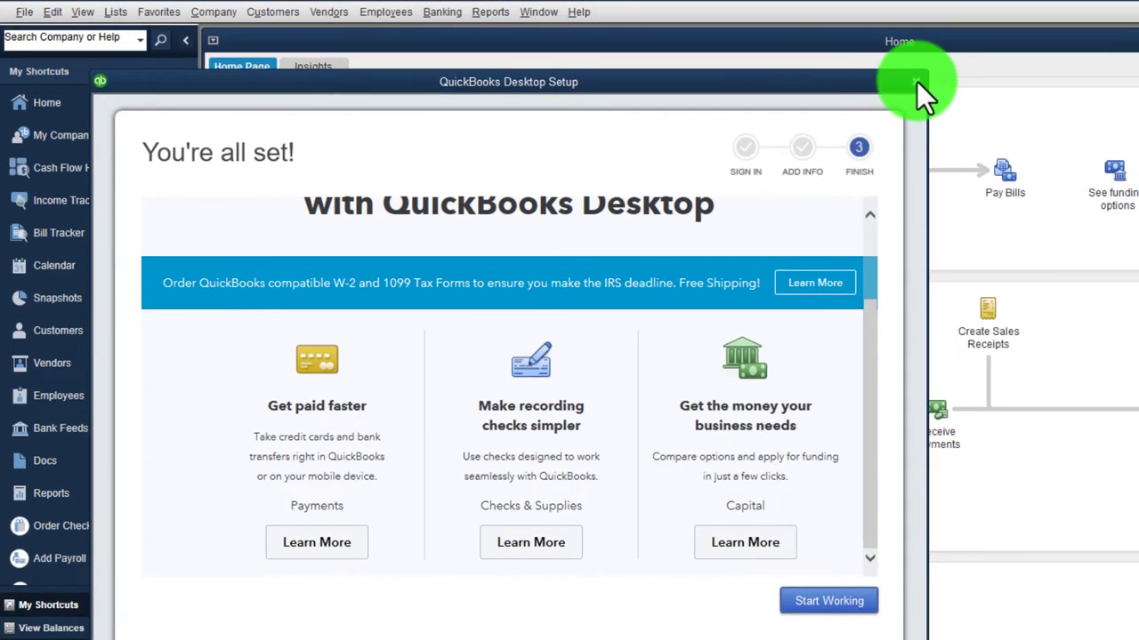
click(916, 81)
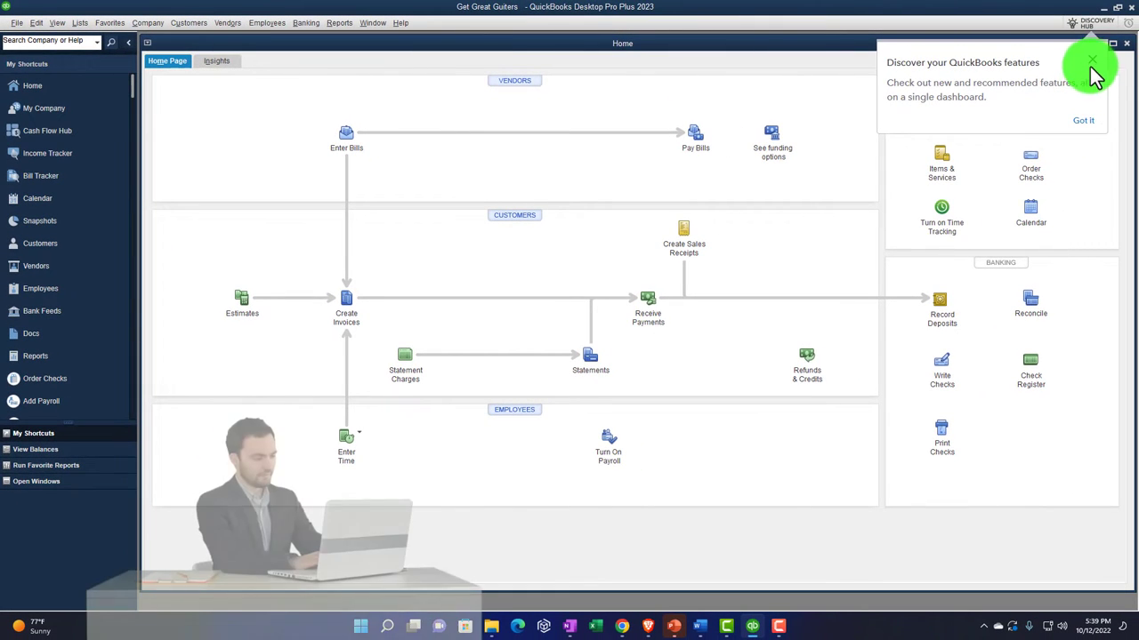
- Close the 'Discover your QuickBooks features' popup
click(1090, 63)
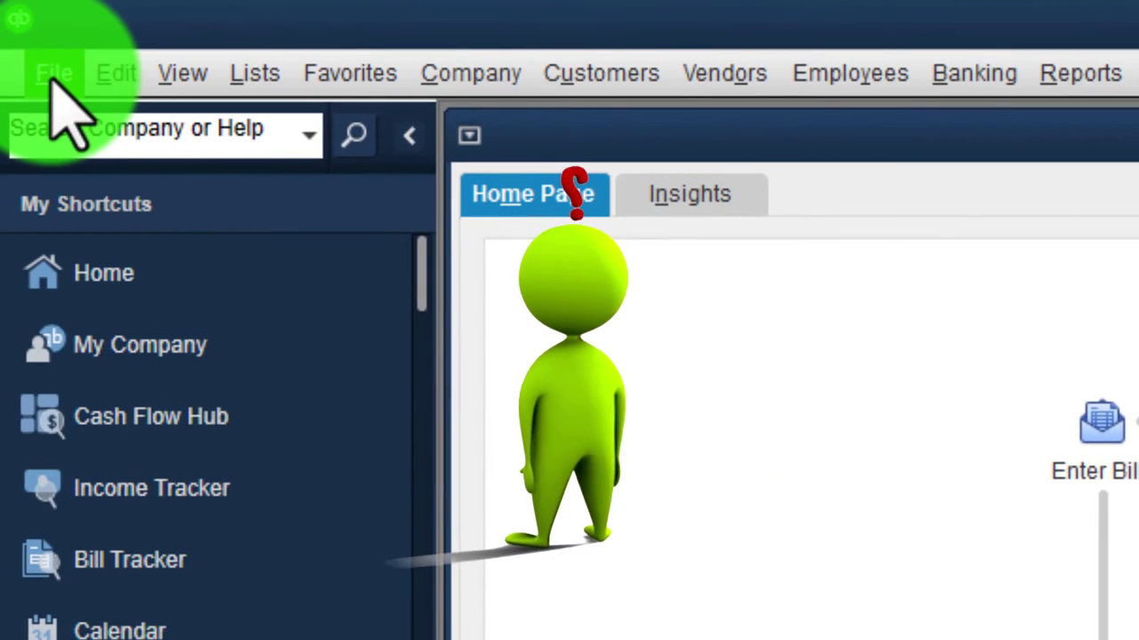
- Close the Get Great Guiters company with File > Close Company
click(52, 75)
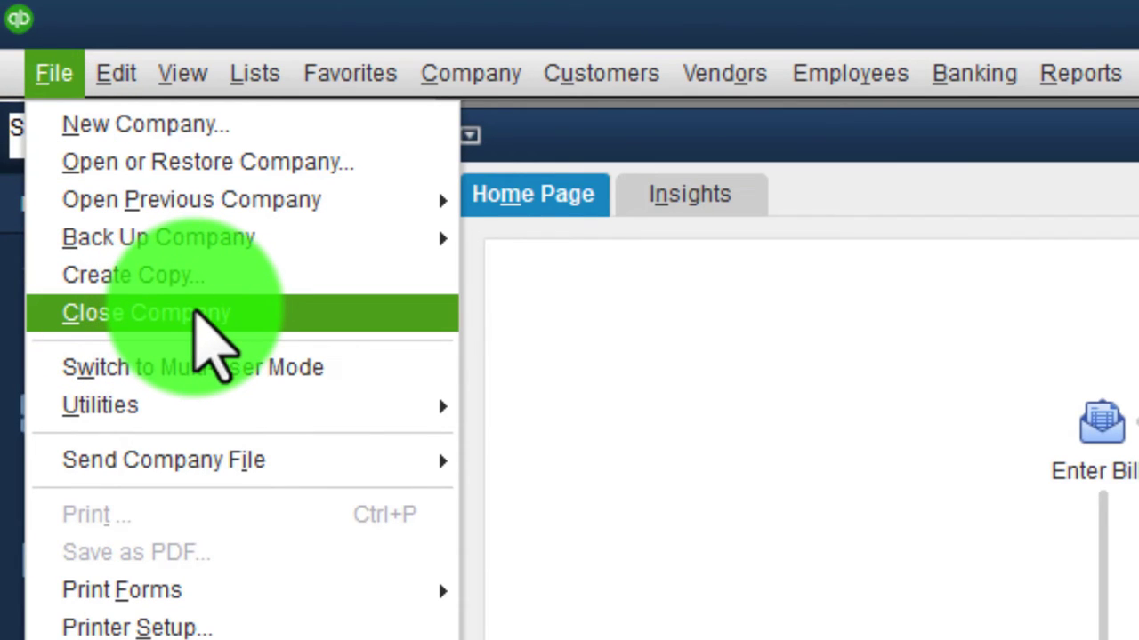
click(196, 313)
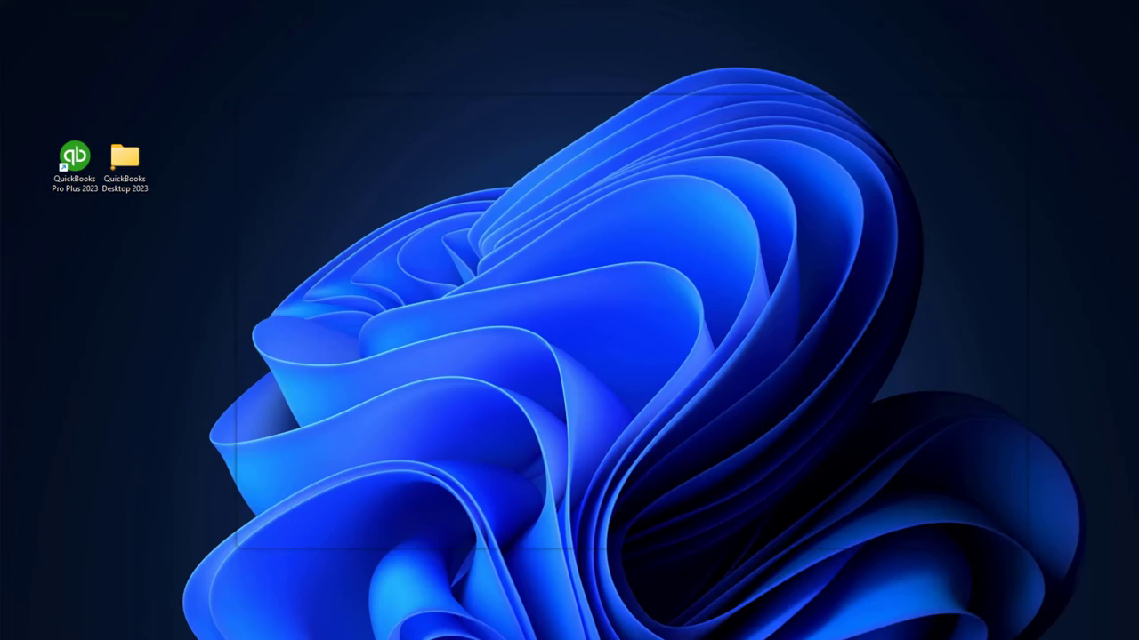
- Open QuickBooks Desktop 2023 > QB Data Files GGG, then select Get Great Guiters in the E: drive folder
double_click(139, 160)
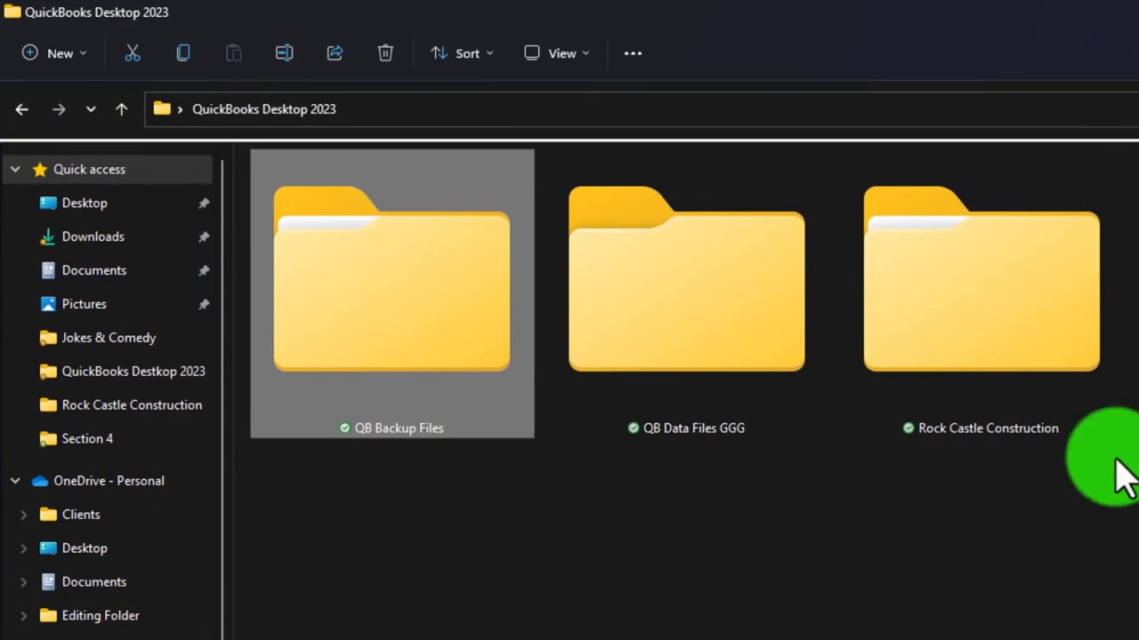
double_click(717, 366)
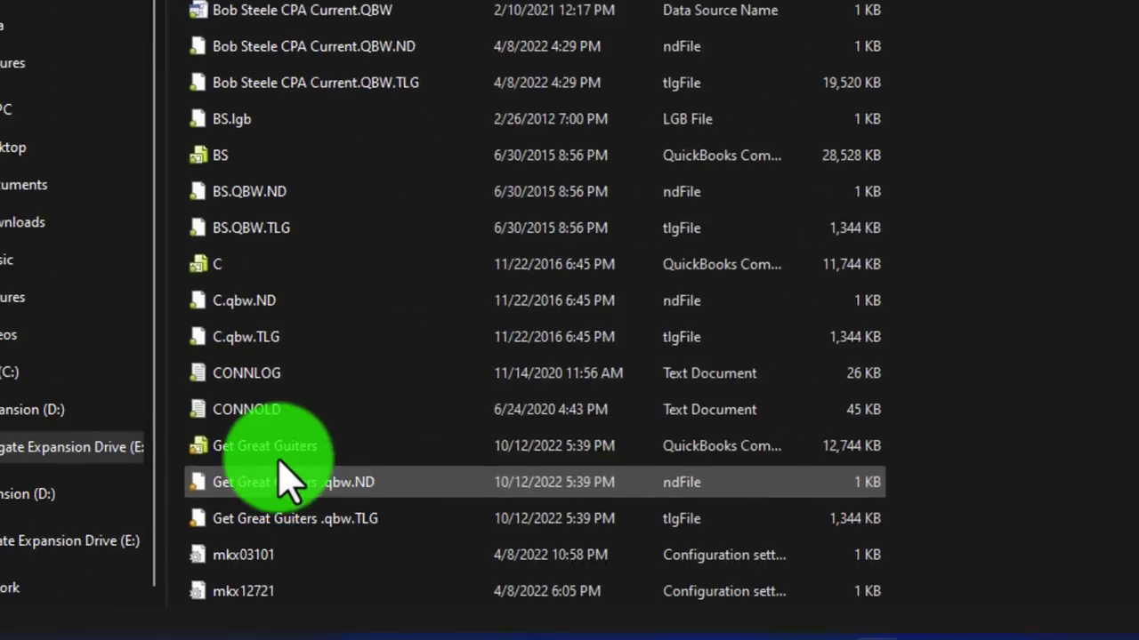
click(332, 401)
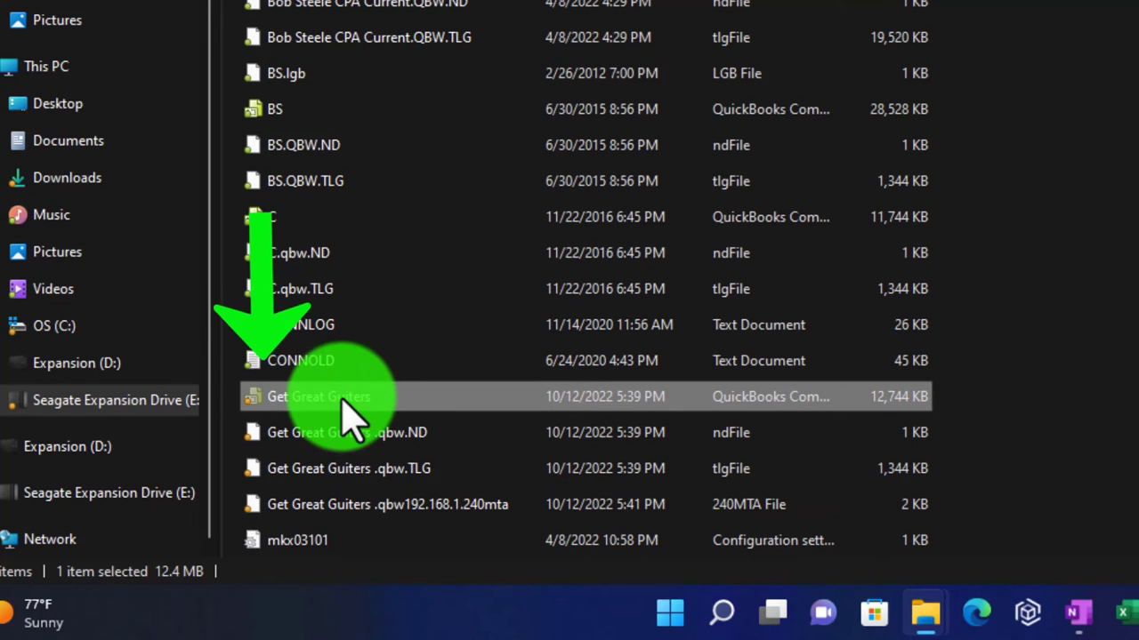
- Cut the Get Great Guiters company file and paste it into QB Data Files GGG
right_click(341, 397)
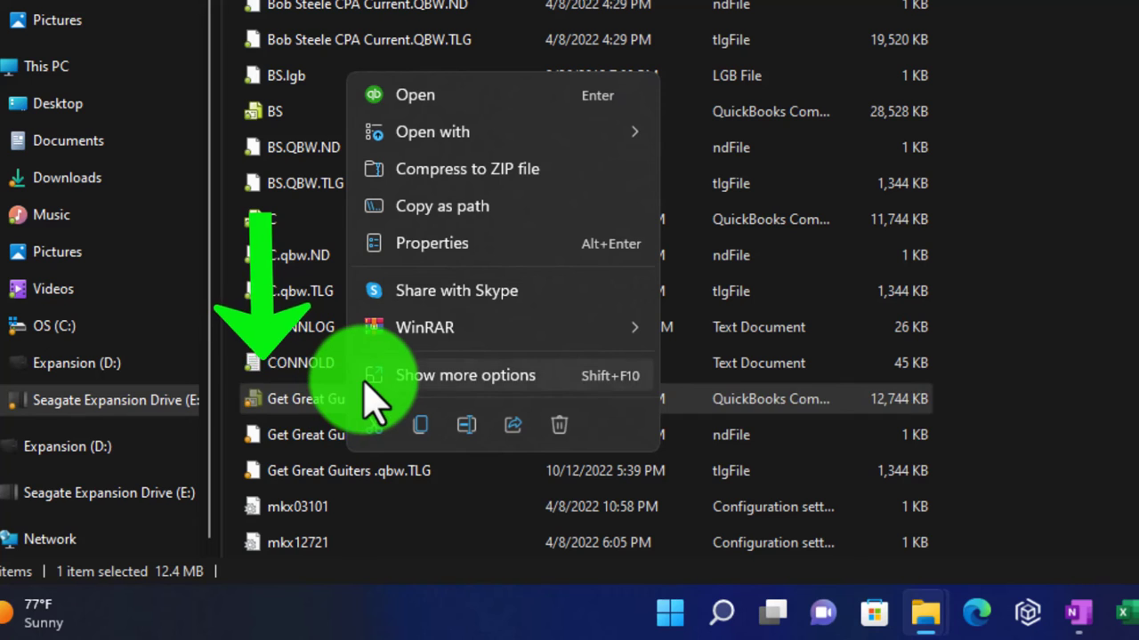
click(374, 426)
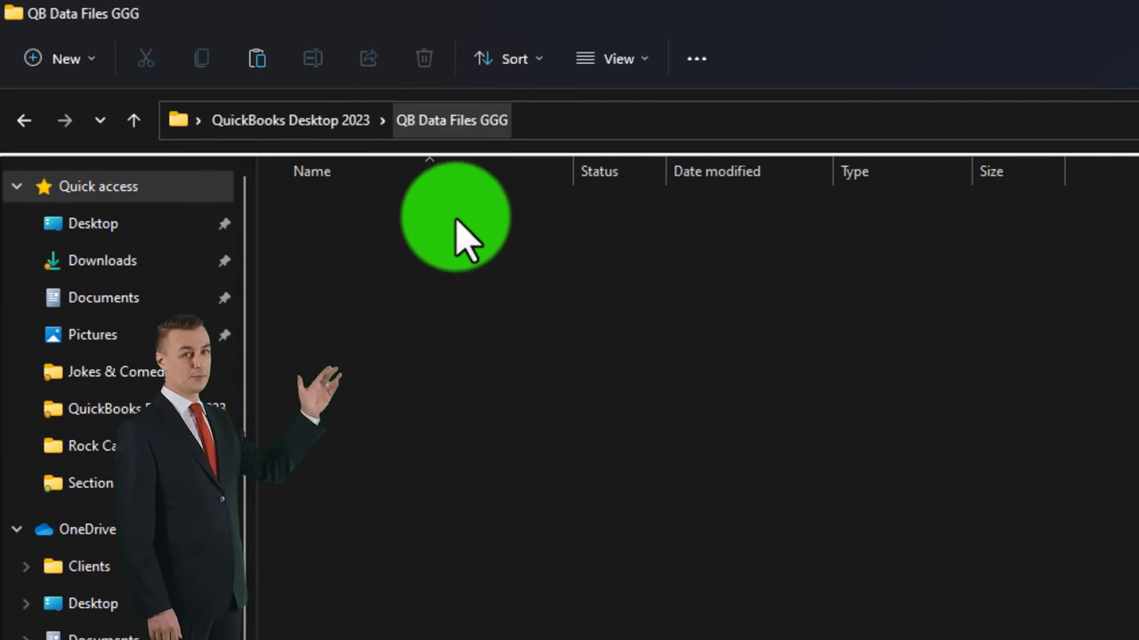
key(ctrl+v)
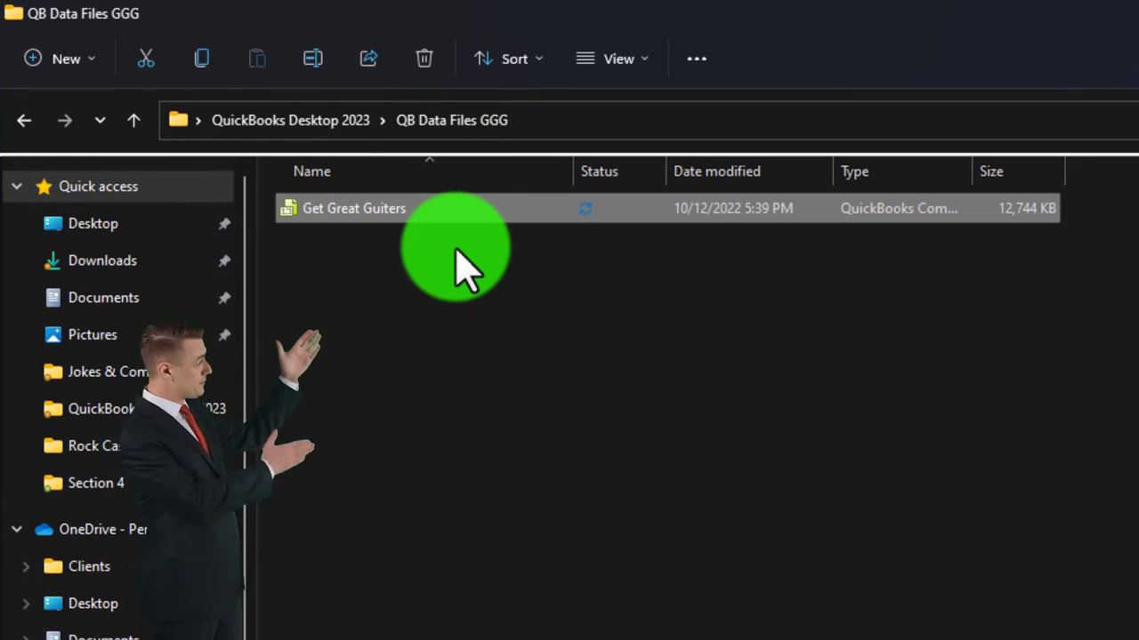
- Show the folder's files as extra large icons
click(419, 411)
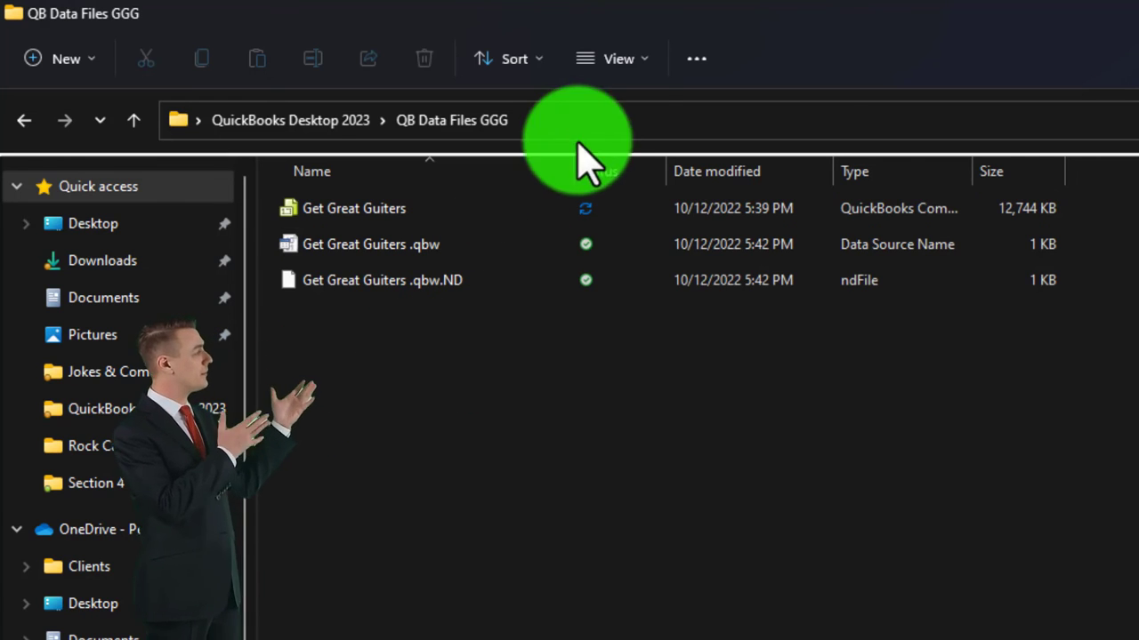
click(624, 59)
click(623, 122)
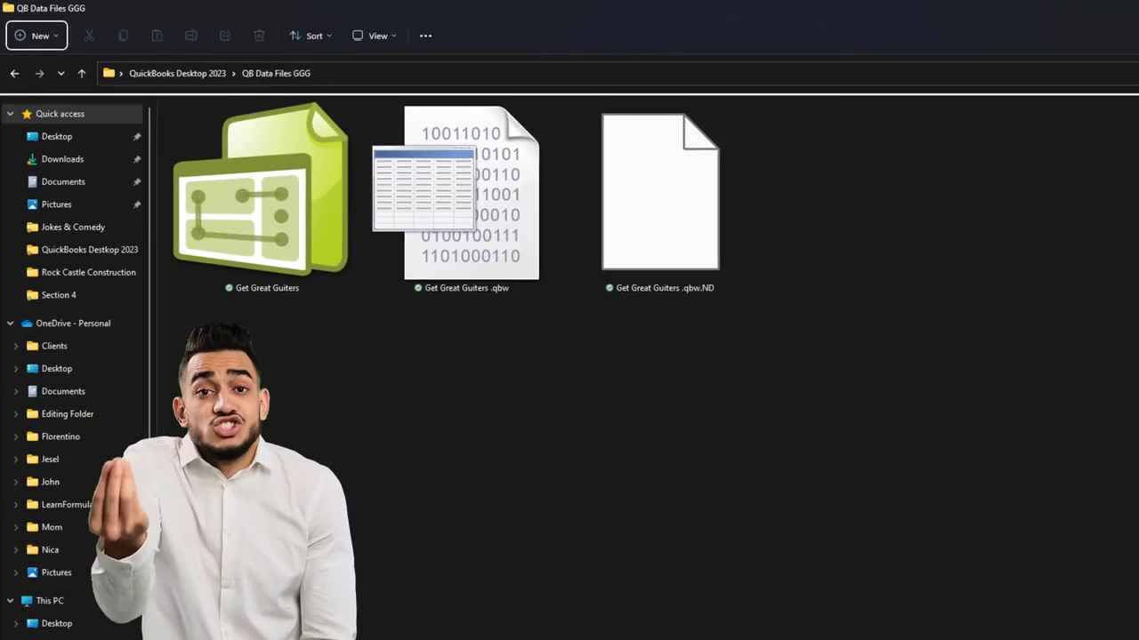
- Try opening Get Great Guiters from recent companies and dismiss the file-not-found warning
click(1121, 11)
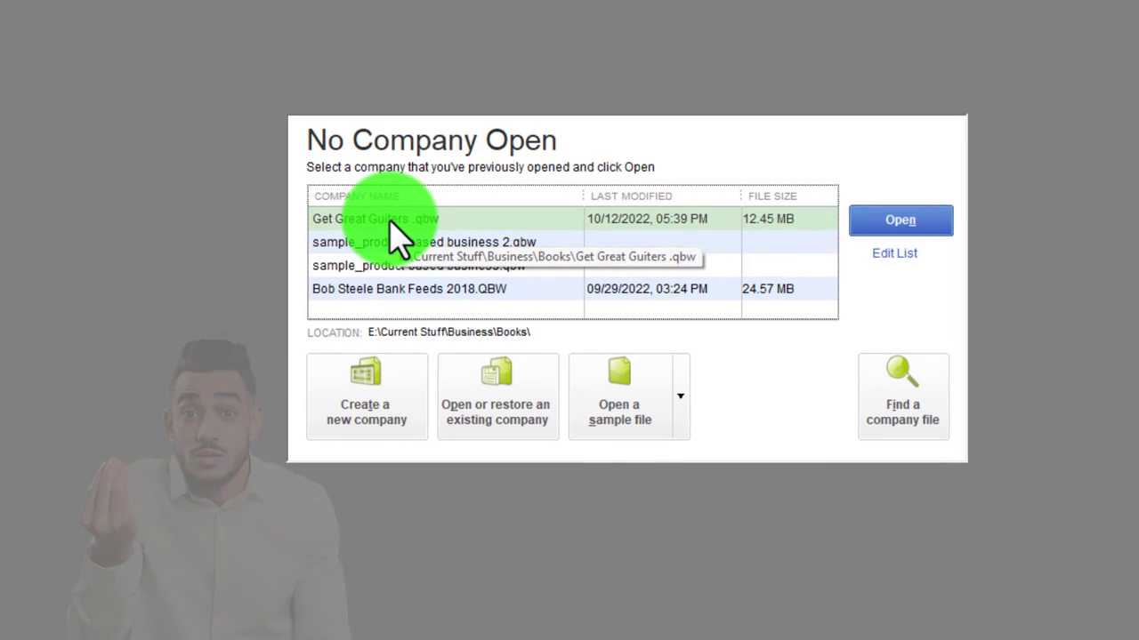
click(876, 224)
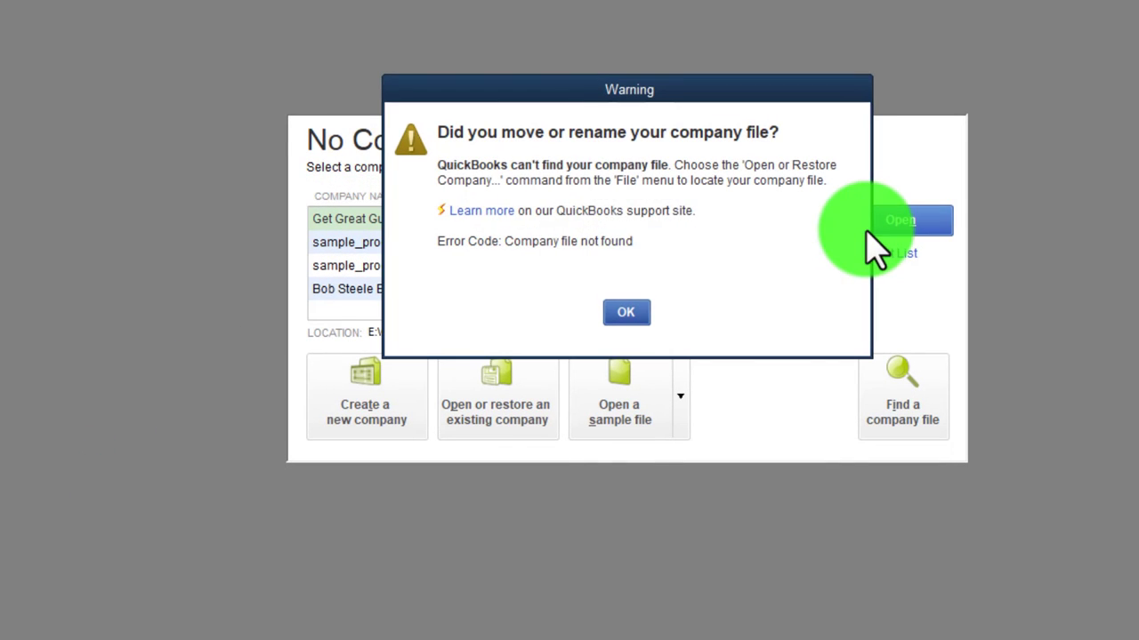
click(622, 314)
- Use Open or Restore Company to open Get Great Guiters from Desktop > QuickBooks Desktop 2023 > QB Data Files GGG
click(29, 41)
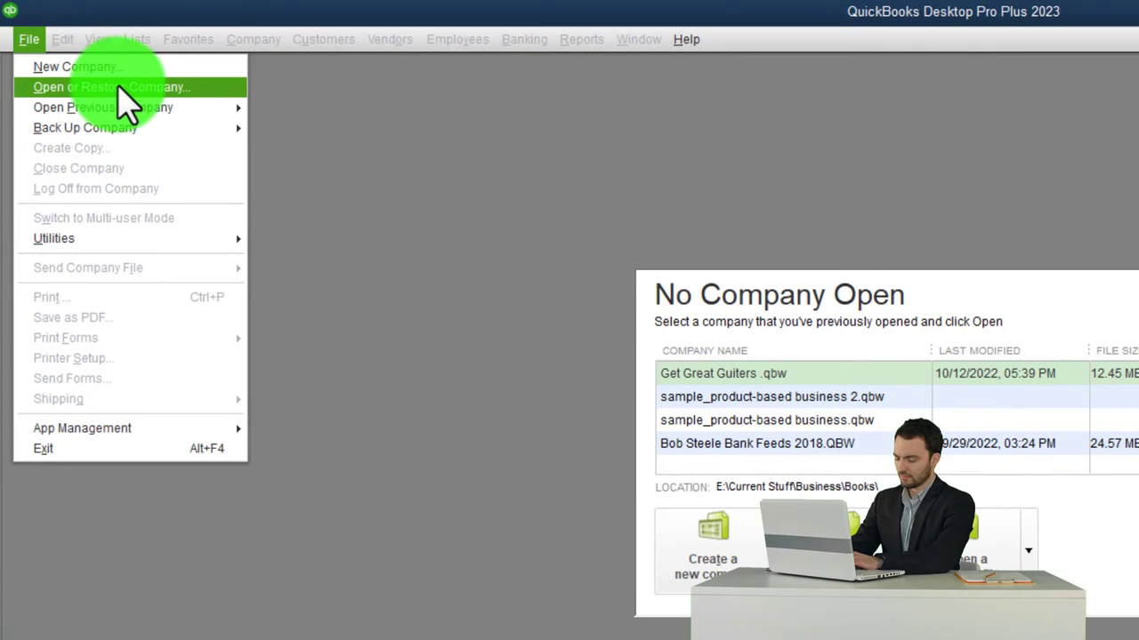
click(147, 89)
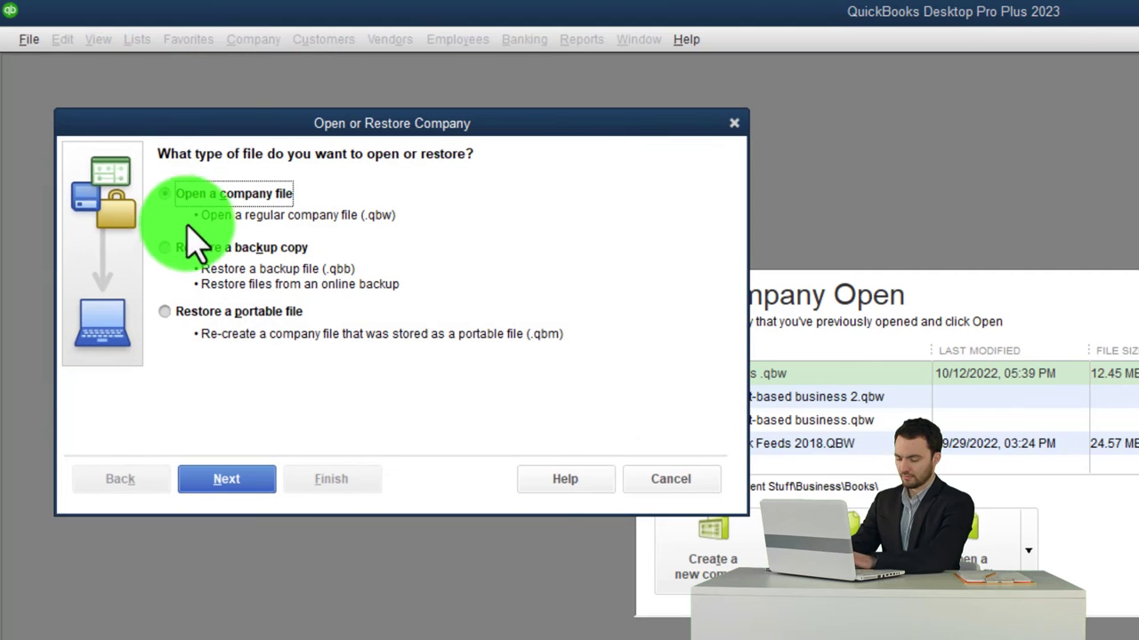
click(250, 483)
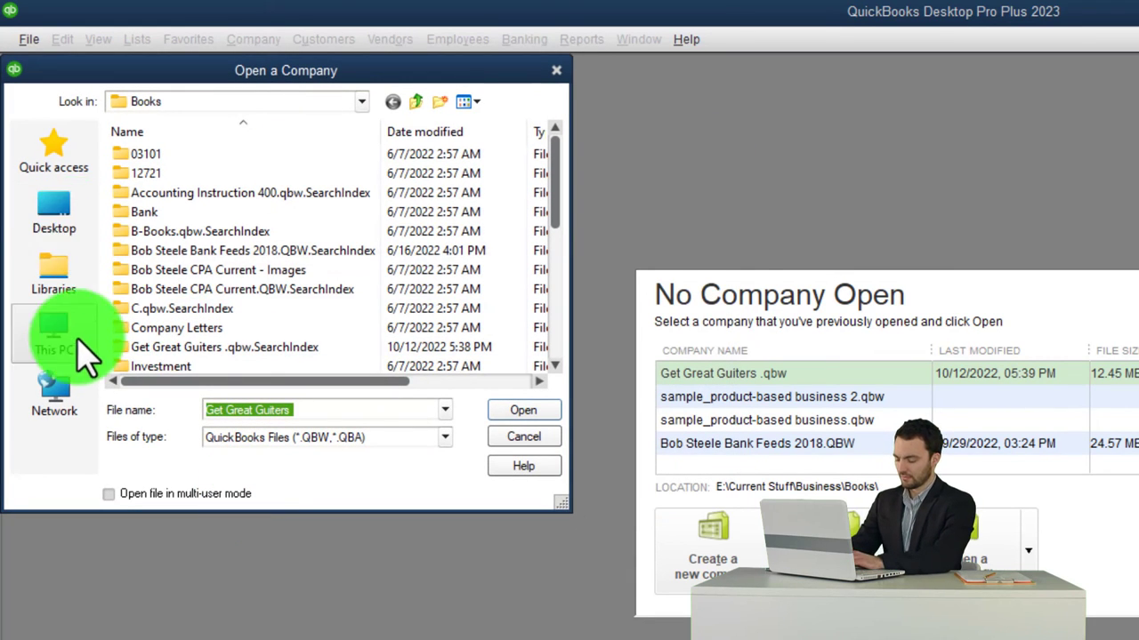
click(83, 237)
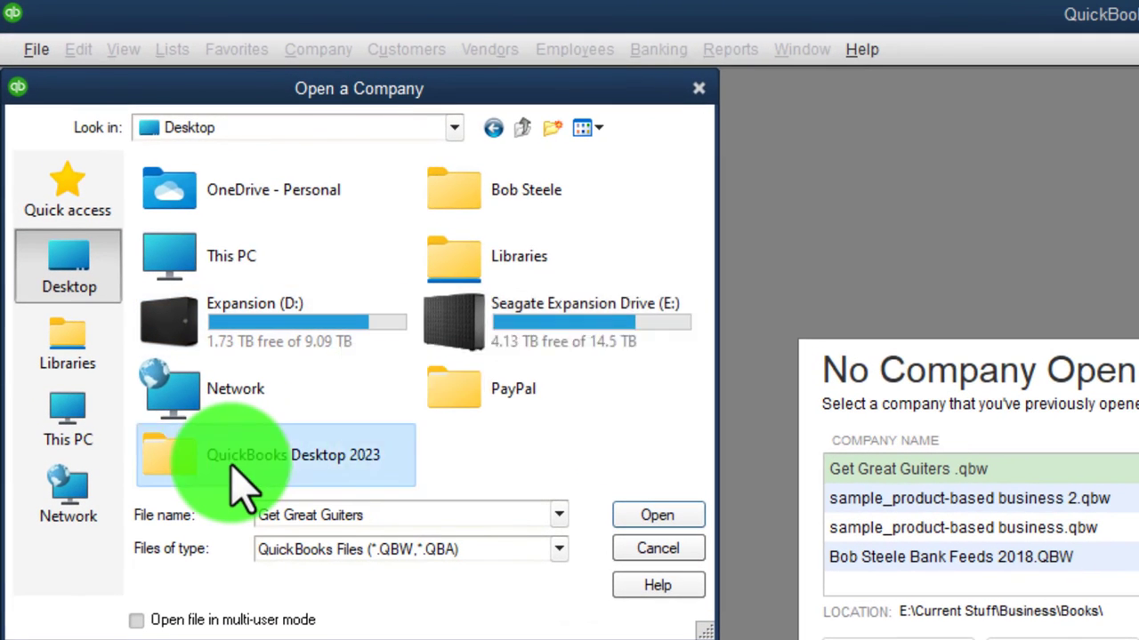
double_click(183, 369)
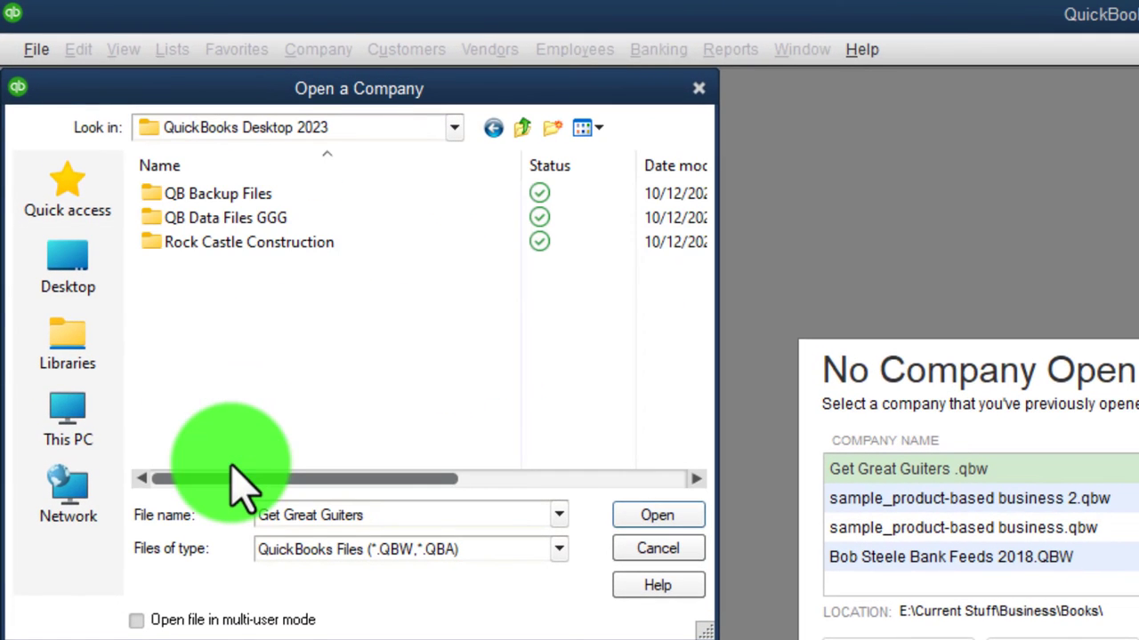
double_click(189, 217)
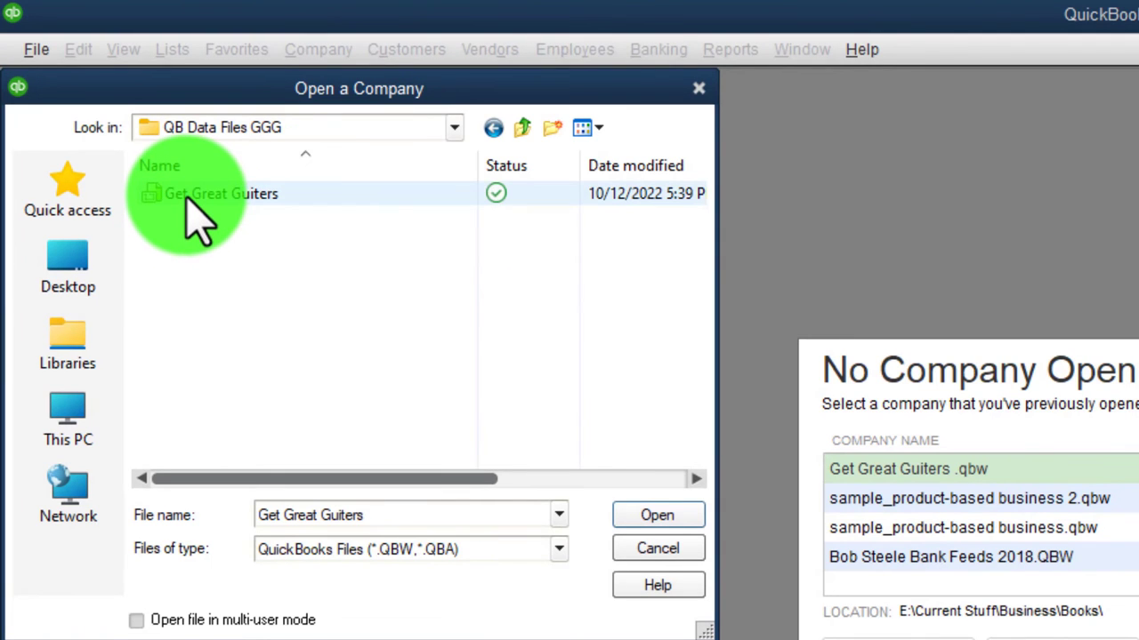
double_click(185, 196)
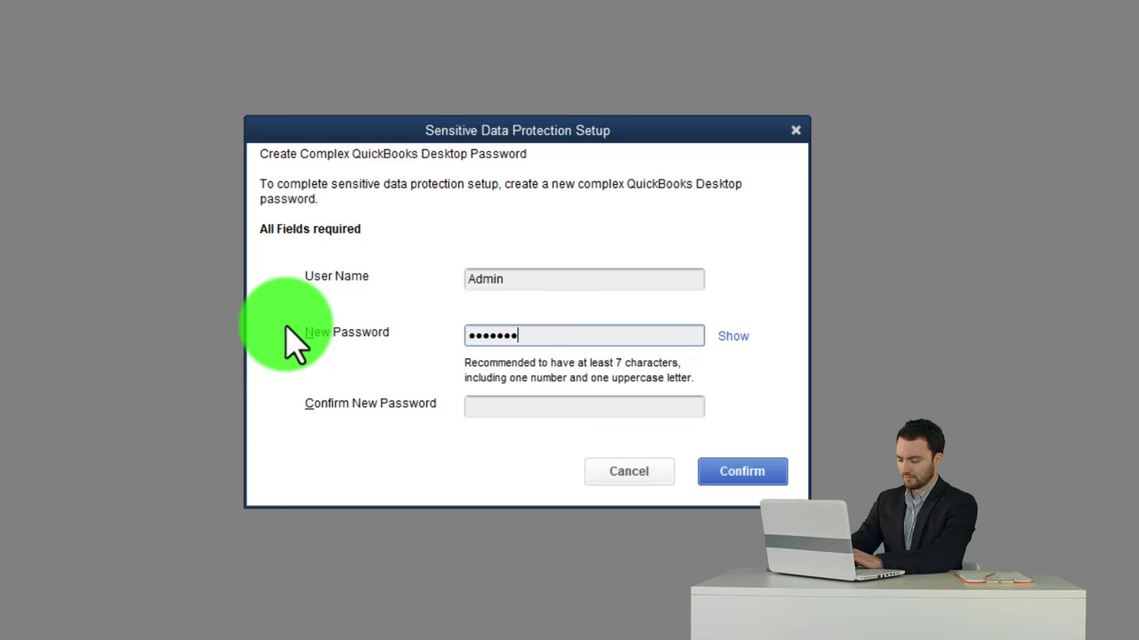
- Retype the new admin password in Confirm New Password and confirm it
click(477, 405)
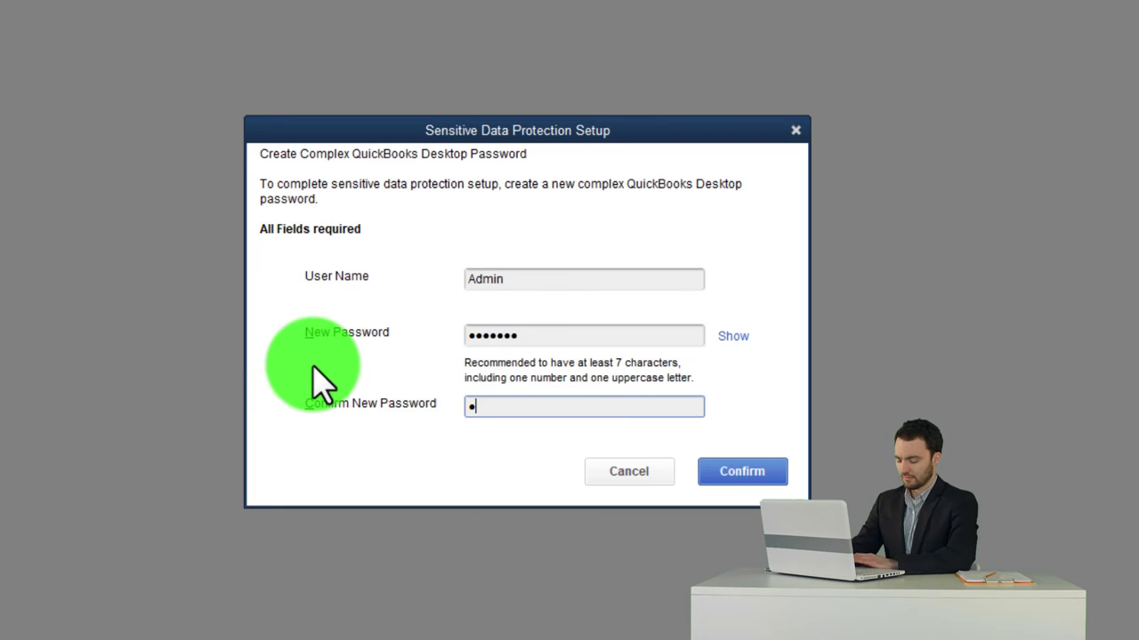
text(•••••••)
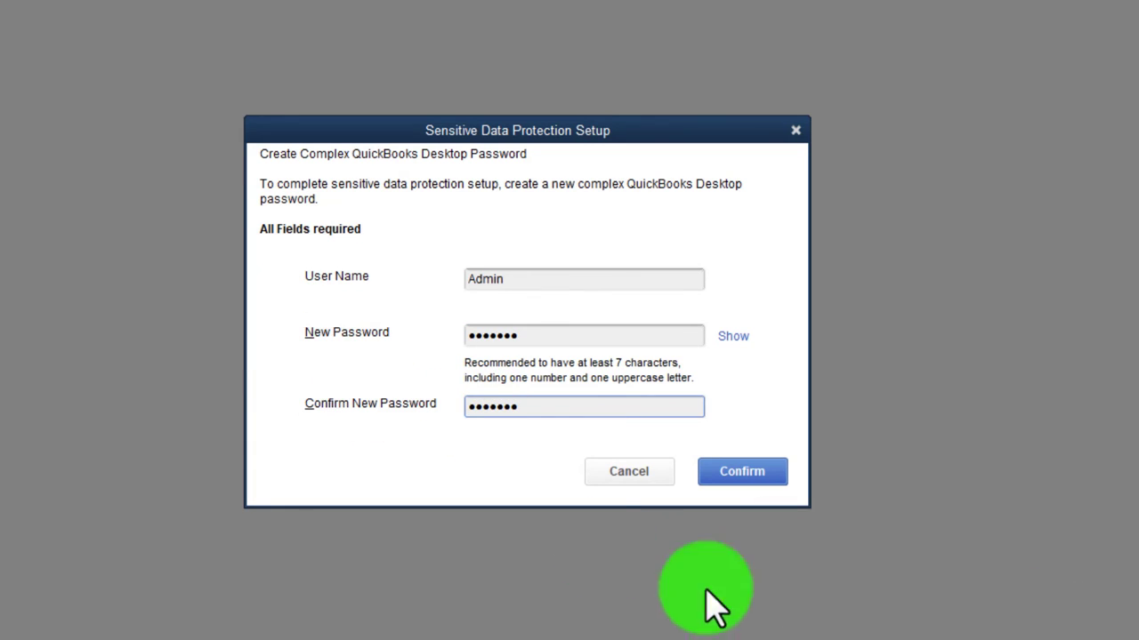
click(776, 479)
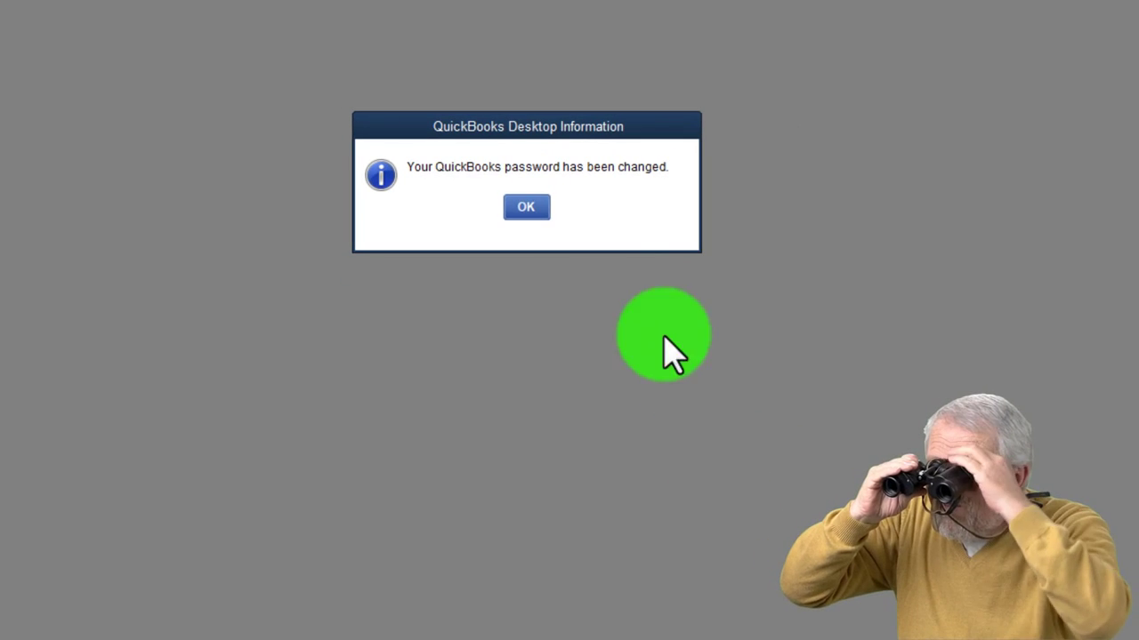
- Acknowledge the password-changed message and close the Get Great Guiters company file
click(526, 209)
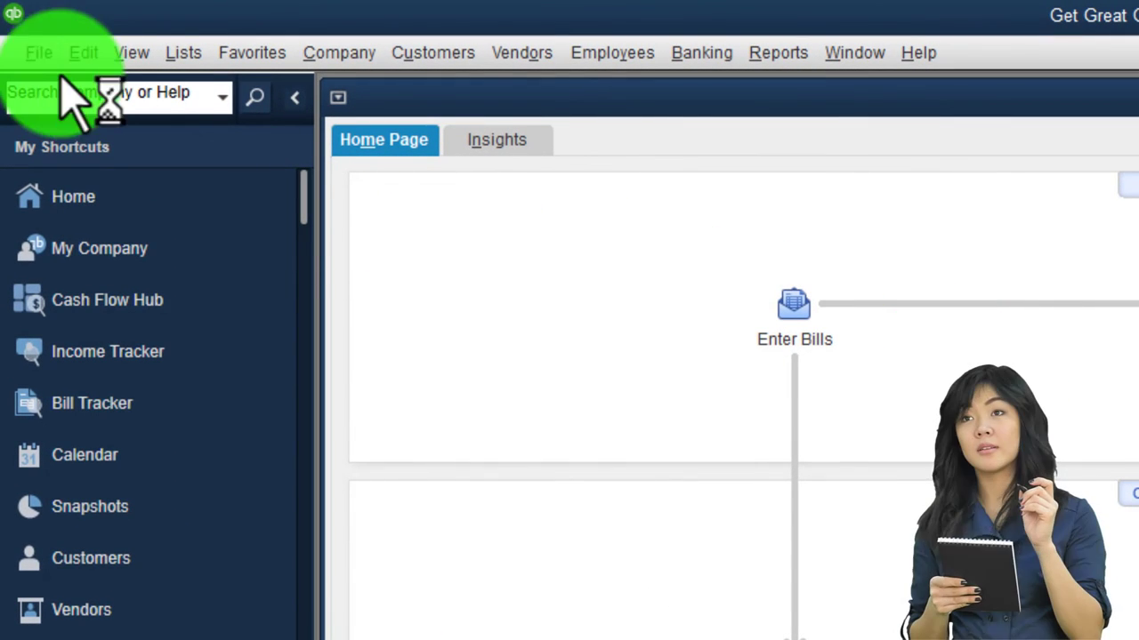
click(39, 54)
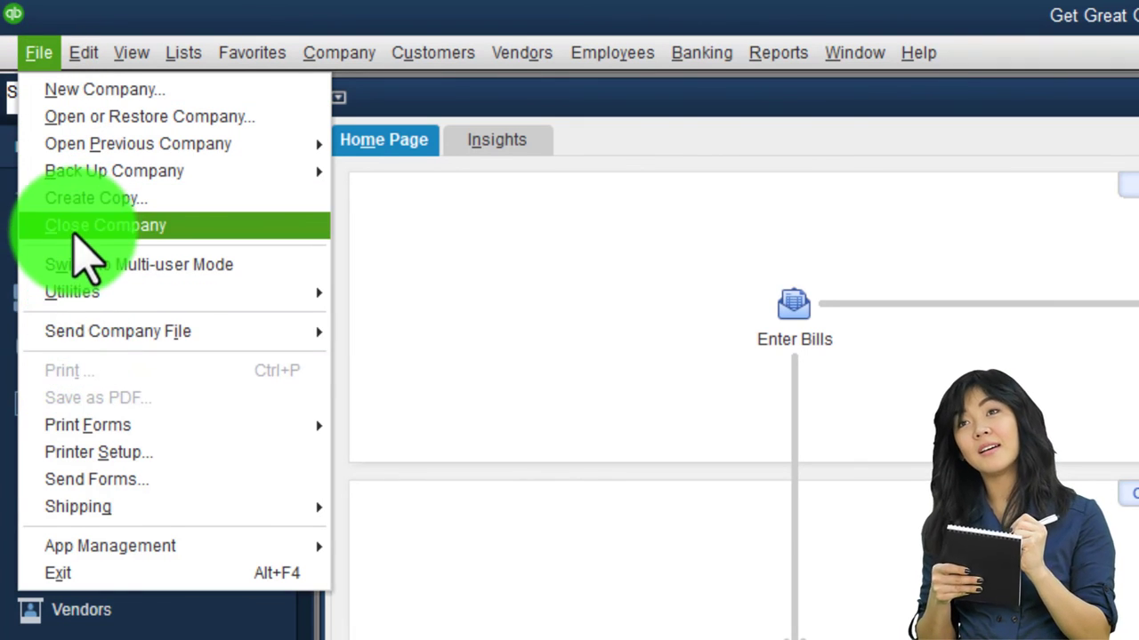
click(77, 227)
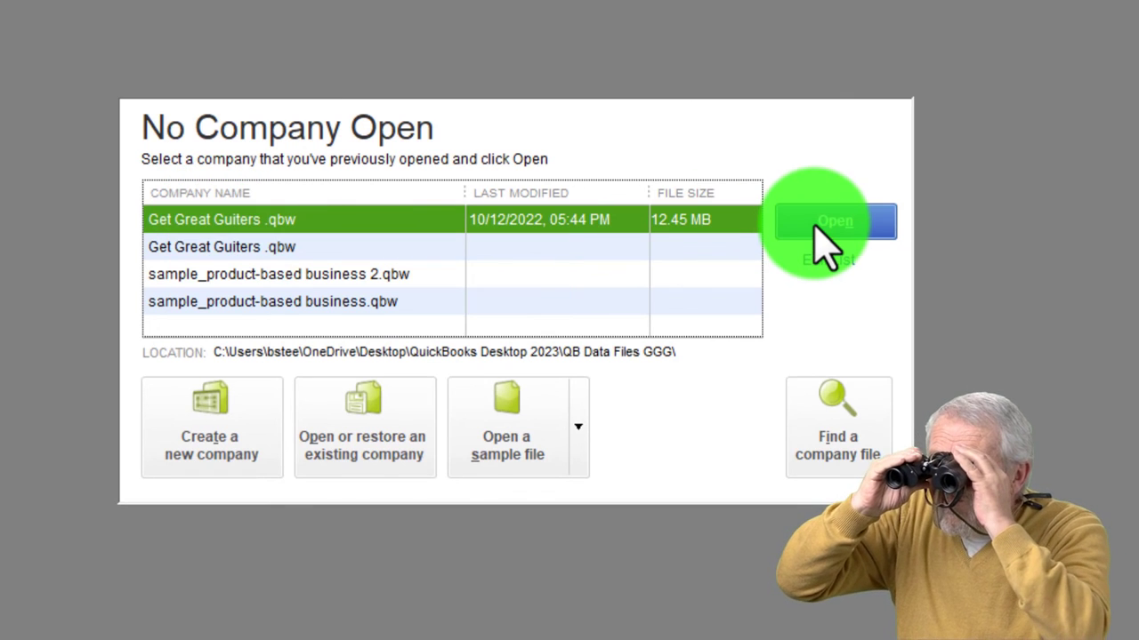
- Open Get Great Guiters from the No Company Open list and log in with the admin password
click(815, 224)
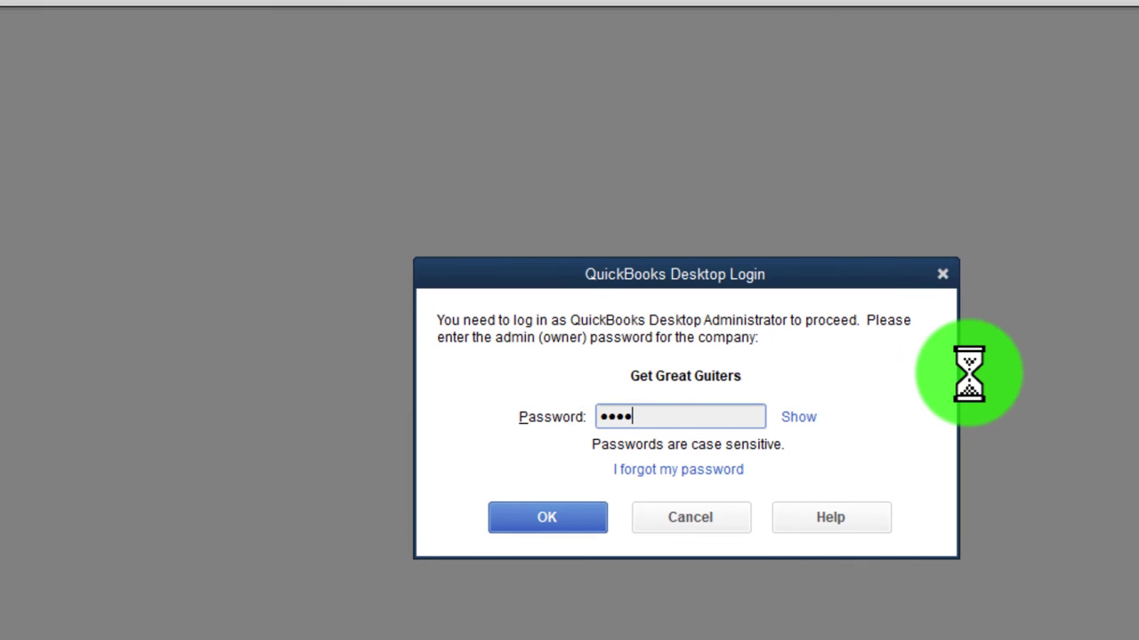
key(Return)
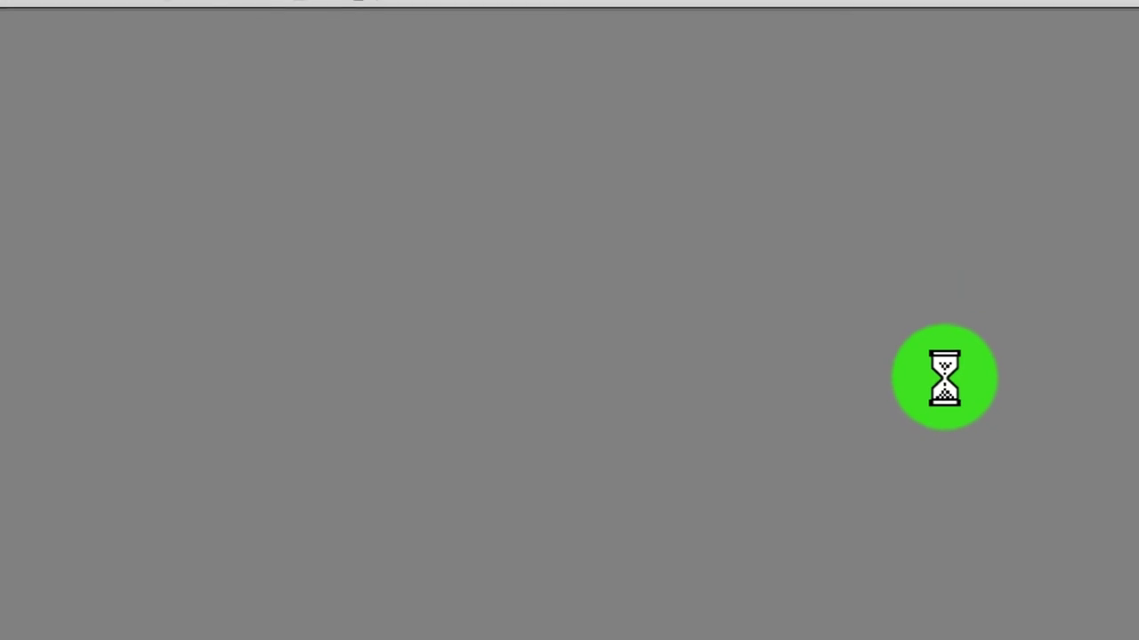